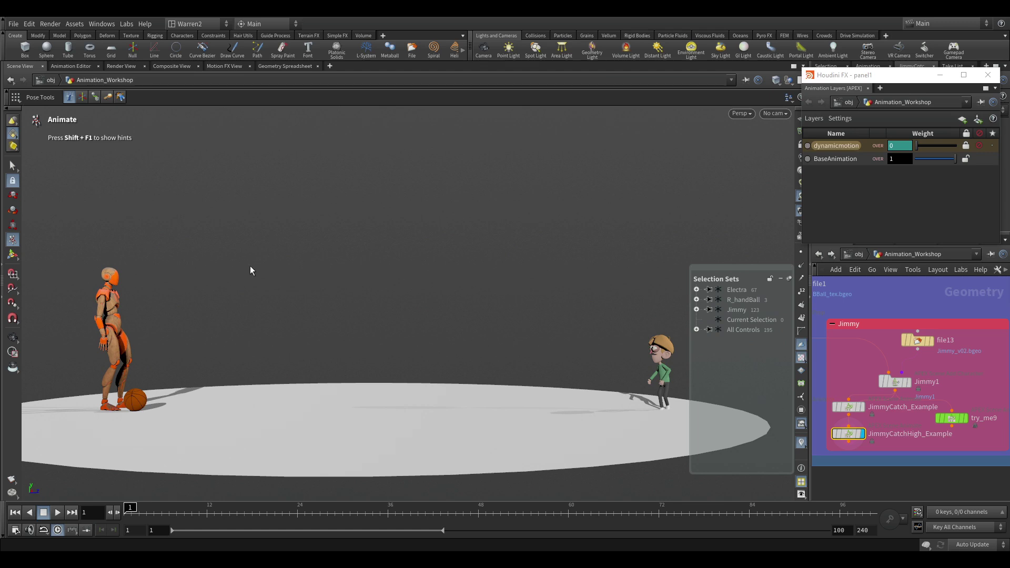
Step: Unmute the dynamicmotion layer and play the high basketball throw to compare the ball's flight with the base animation
{"action": "left_click_drag", "start_coordinate": [226, 503], "coordinate": [759, 514]}
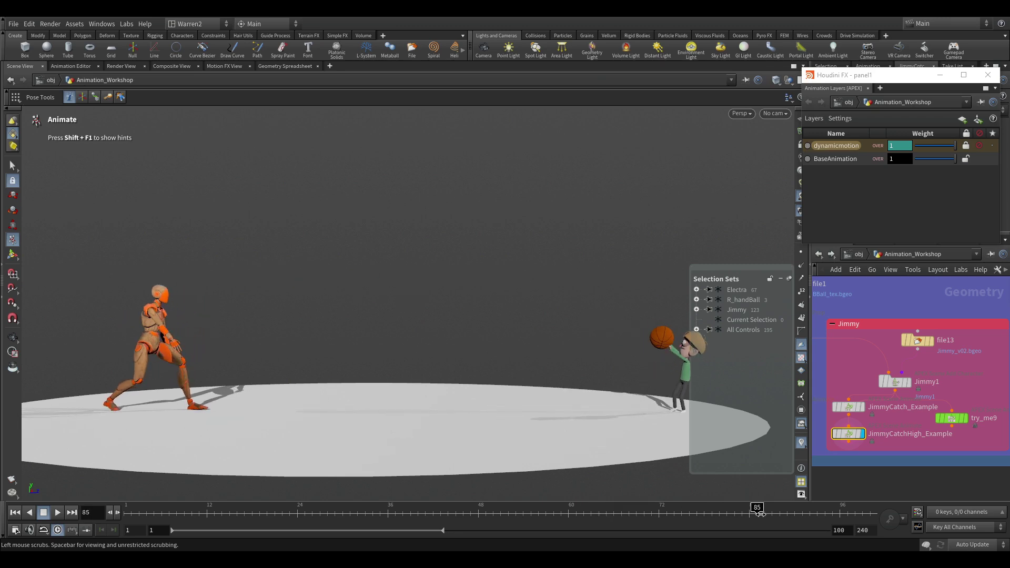
{"action": "left_click_drag", "start_coordinate": [759, 515], "coordinate": [571, 501]}
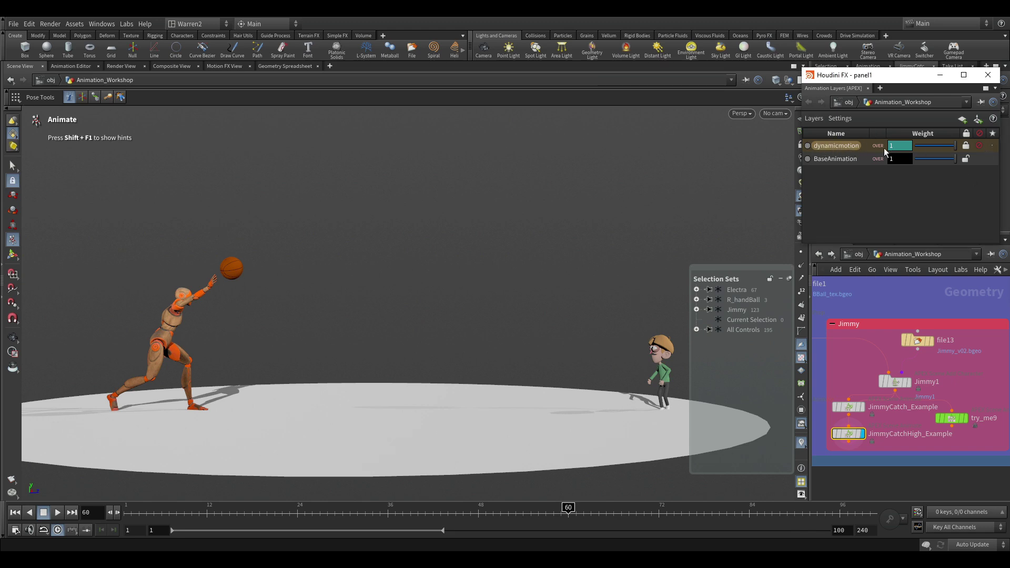
{"action": "left_click", "coordinate": [980, 147]}
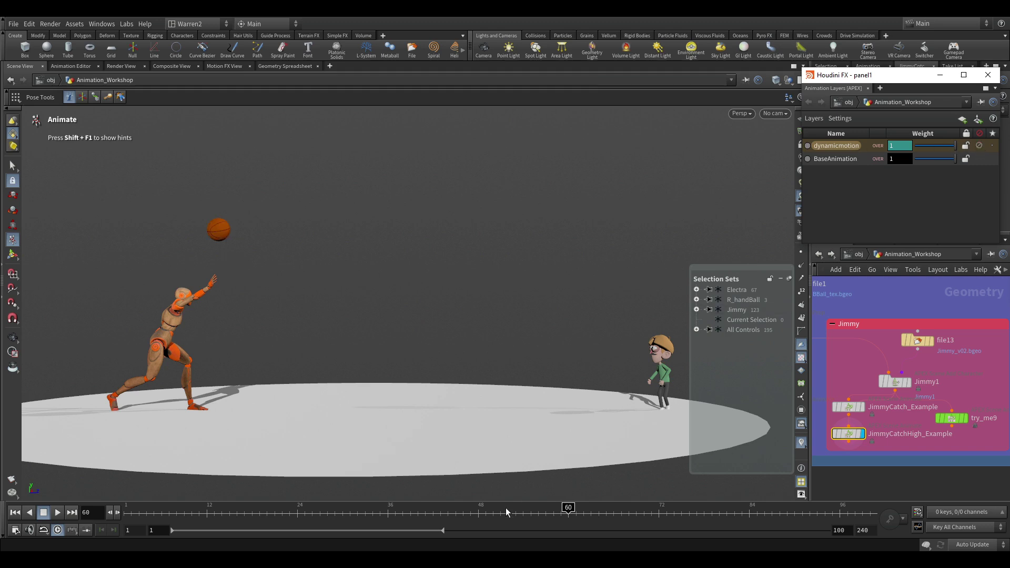
{"action": "left_click", "coordinate": [335, 512]}
{"action": "left_click", "coordinate": [57, 512]}
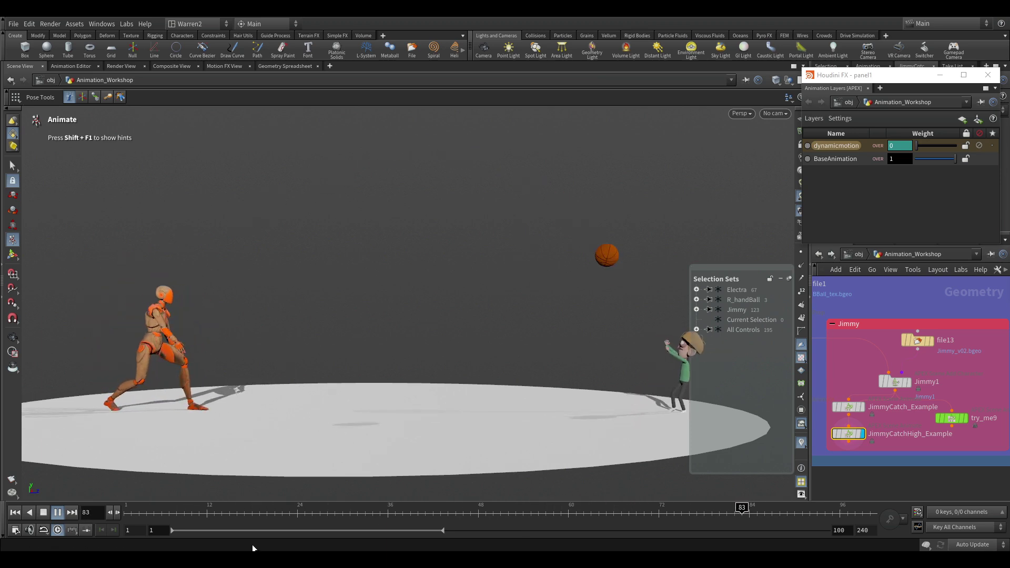
{"action": "left_click_drag", "start_coordinate": [491, 519], "coordinate": [469, 509]}
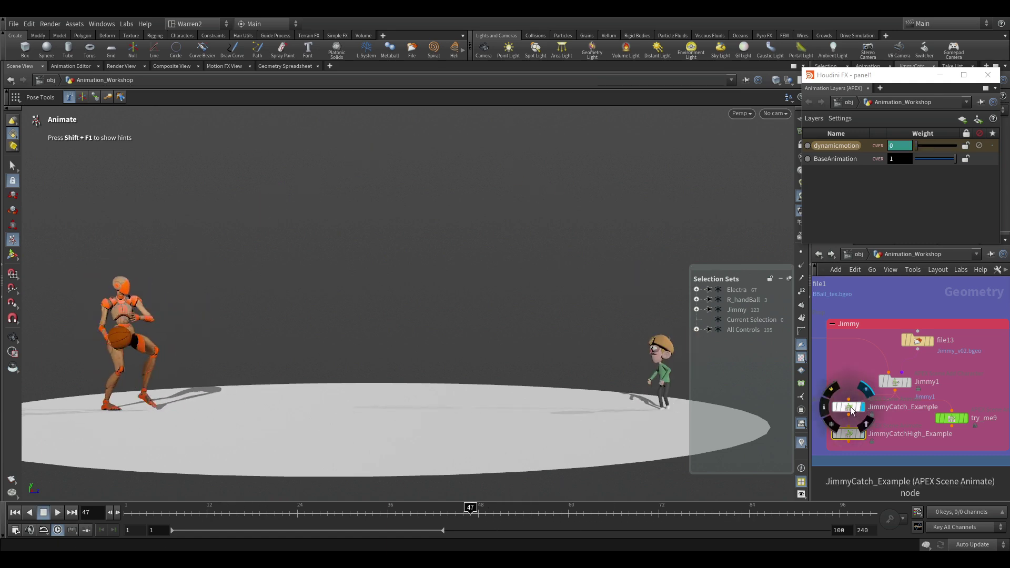
Step: Display the JimmyCatch_Example node and play through the direct throw and catch, stopping at frame 60
{"action": "left_click", "coordinate": [851, 410]}
{"action": "left_click", "coordinate": [852, 410]}
{"action": "left_click_drag", "start_coordinate": [503, 510], "coordinate": [637, 521]}
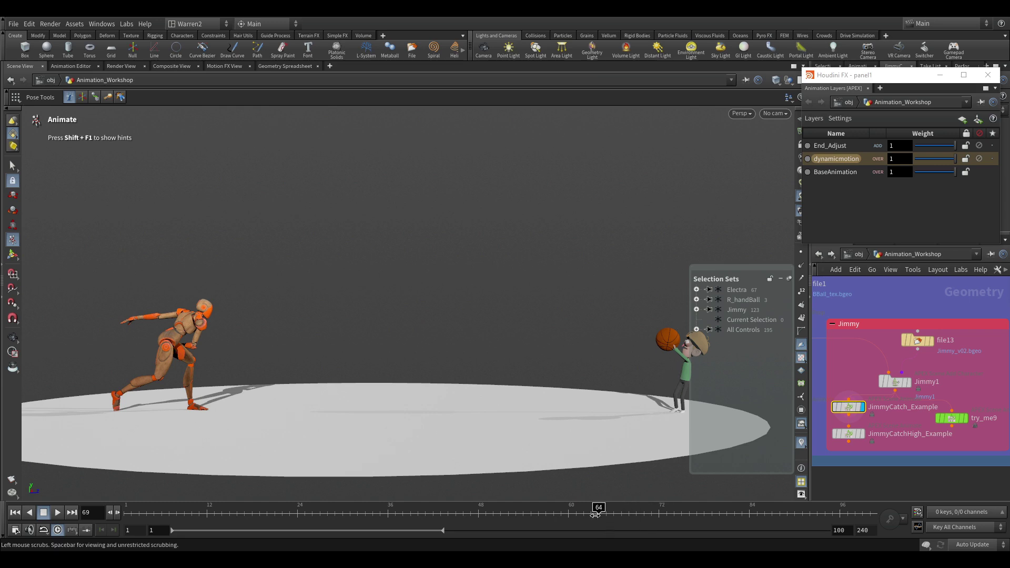
{"action": "left_click_drag", "start_coordinate": [596, 514], "coordinate": [252, 518]}
{"action": "left_click", "coordinate": [58, 513]}
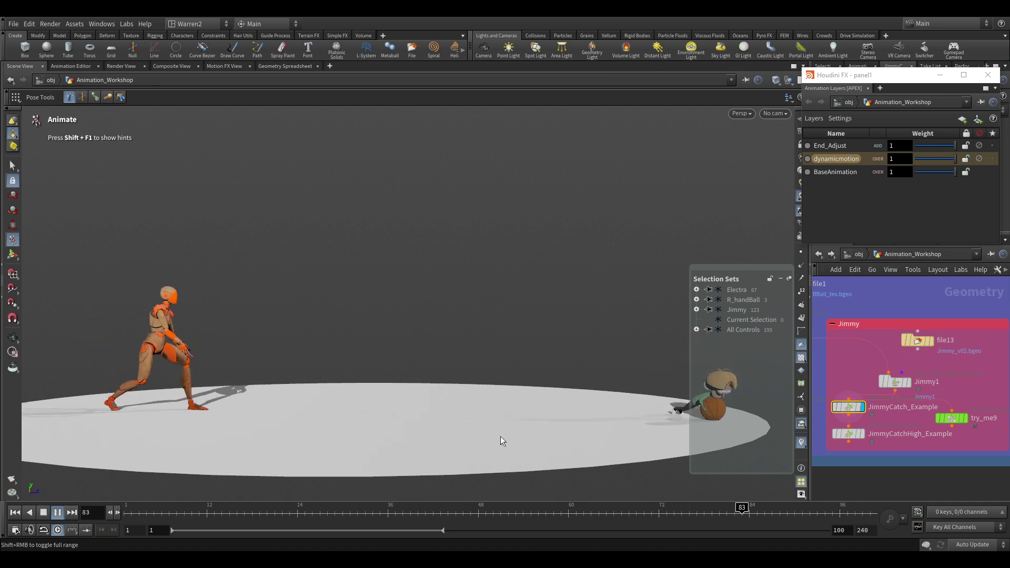
{"action": "left_click_drag", "start_coordinate": [521, 513], "coordinate": [570, 520]}
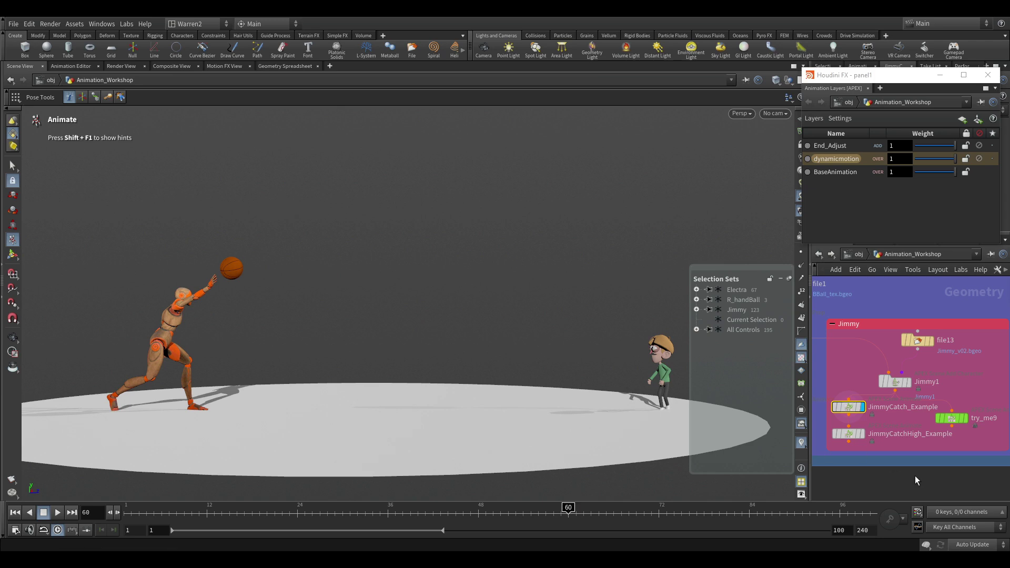
Step: Go to the Soccer network and show its green color1 disc in the scene as the reference ground
{"action": "middle_click_drag", "start_coordinate": [932, 481], "coordinate": [822, 478]}
{"action": "middle_click_drag", "start_coordinate": [966, 449], "coordinate": [856, 487]}
{"action": "scroll", "coordinate": [921, 446], "scroll_direction": "down", "scroll_amount": 2}
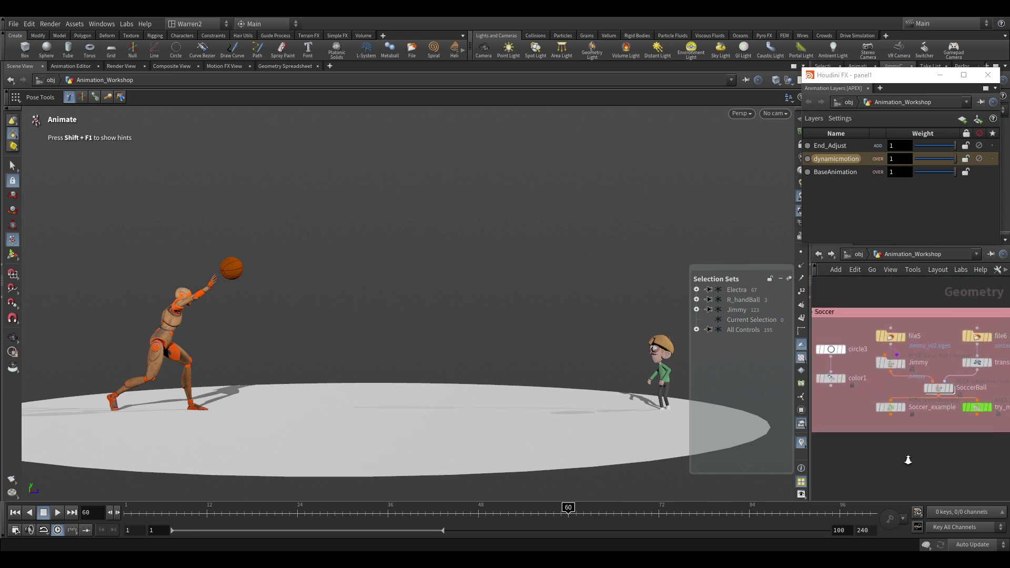
{"action": "mouse_move", "coordinate": [844, 383]}
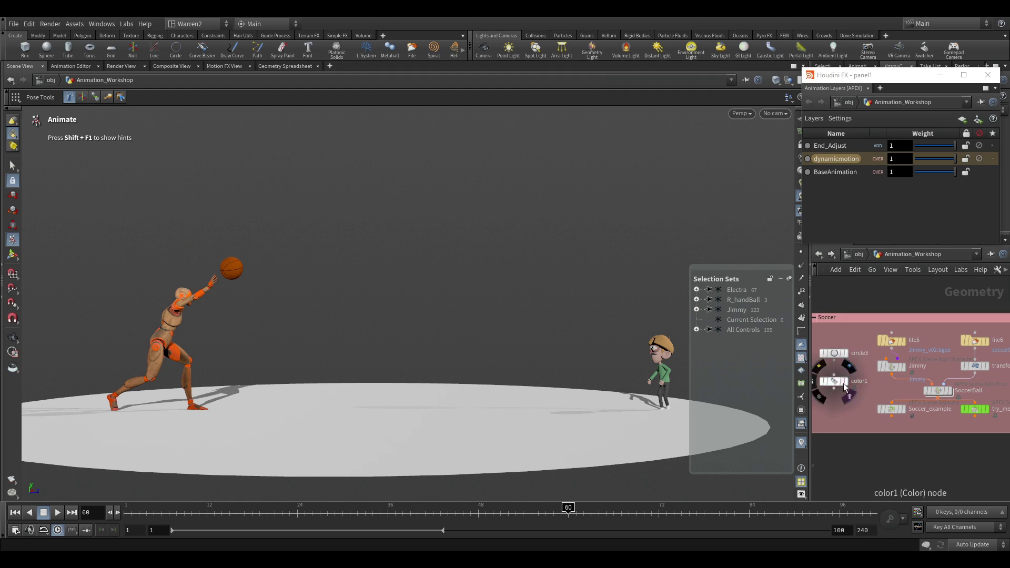
{"action": "left_click", "coordinate": [844, 383]}
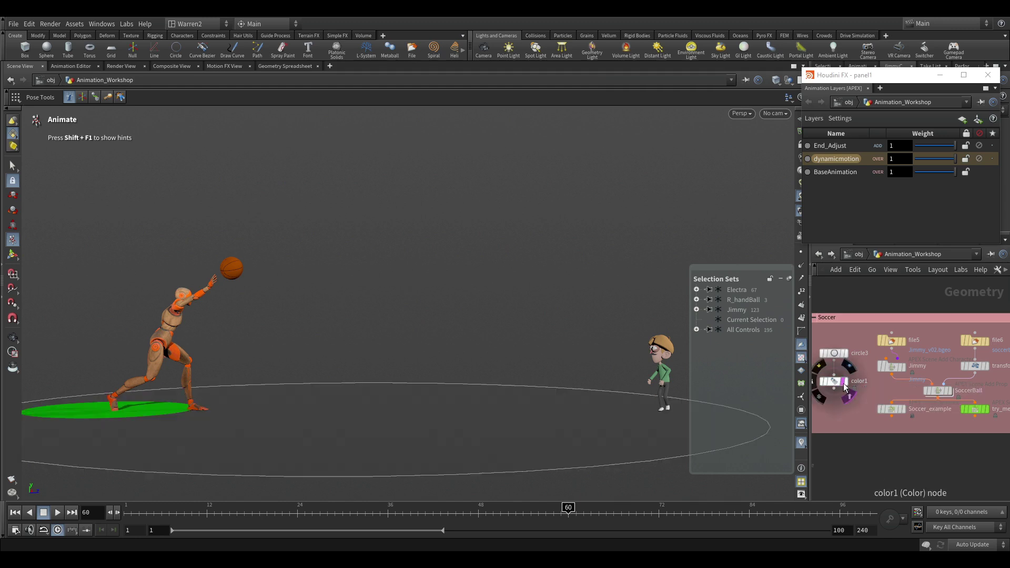
{"action": "left_click", "coordinate": [844, 383]}
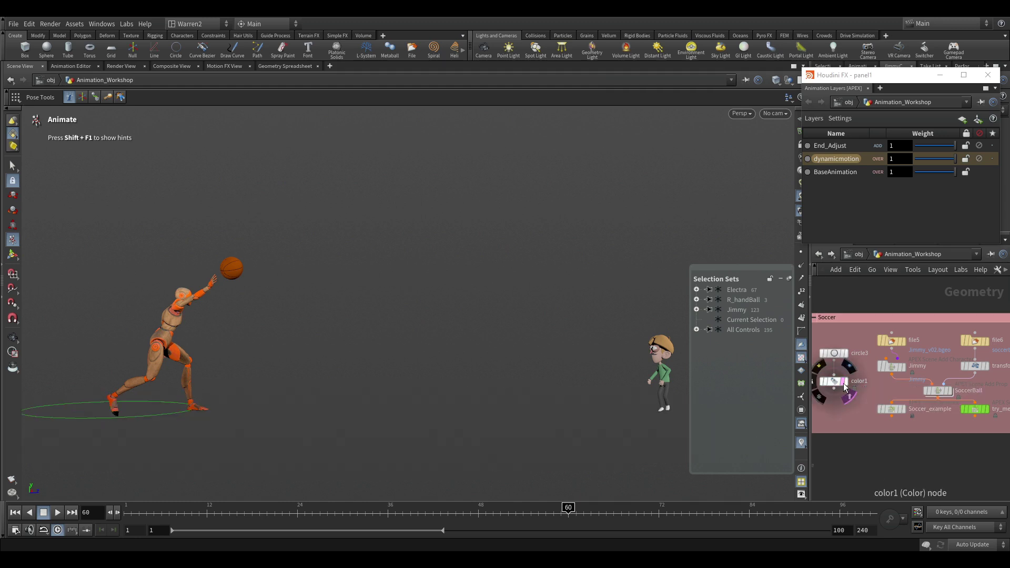
{"action": "left_click", "coordinate": [844, 383]}
{"action": "left_click", "coordinate": [845, 383]}
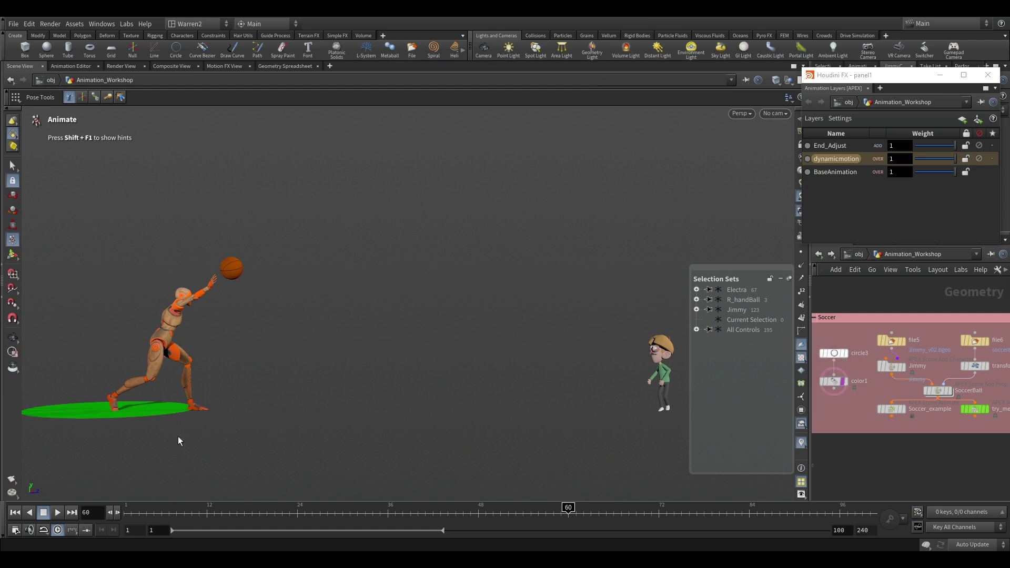
{"action": "middle_click_drag", "start_coordinate": [387, 349], "coordinate": [509, 359], "text": "alt"}
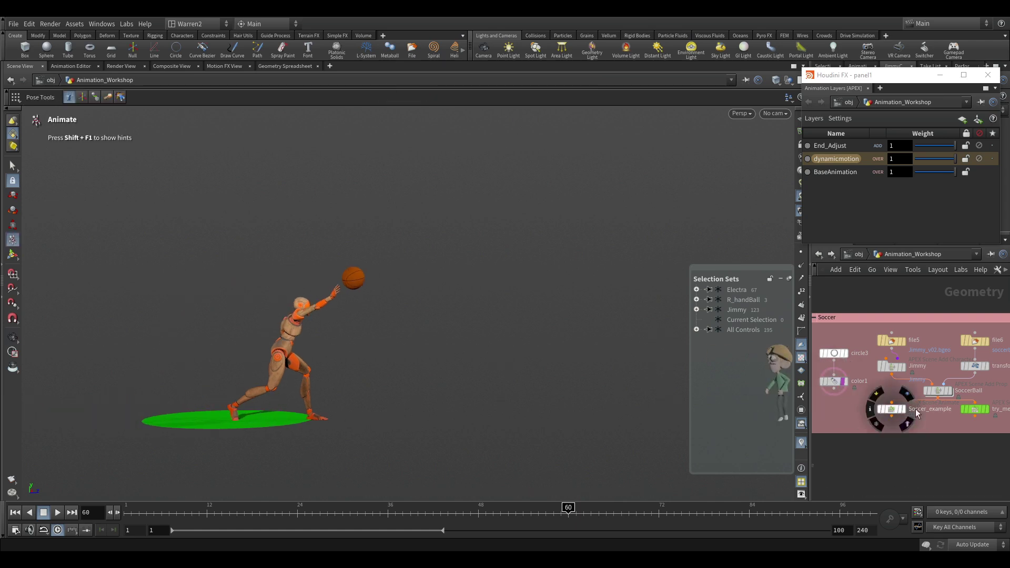
Step: Display the try_me3 Scene Animate node, frame Jimmy with the soccer ball and scrub to frame 26
{"action": "middle_click_drag", "start_coordinate": [971, 437], "coordinate": [920, 438]}
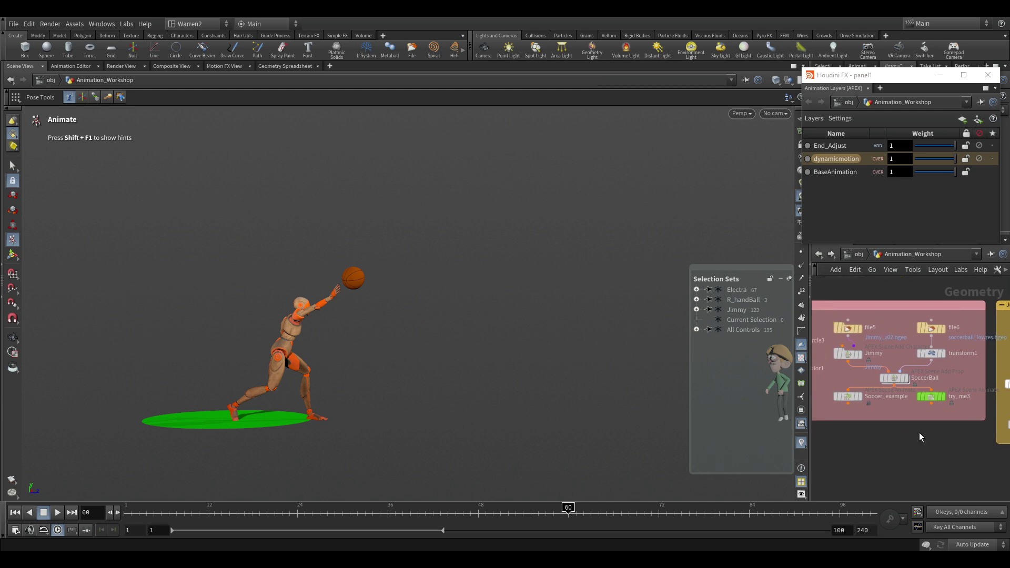
{"action": "left_click", "coordinate": [933, 400]}
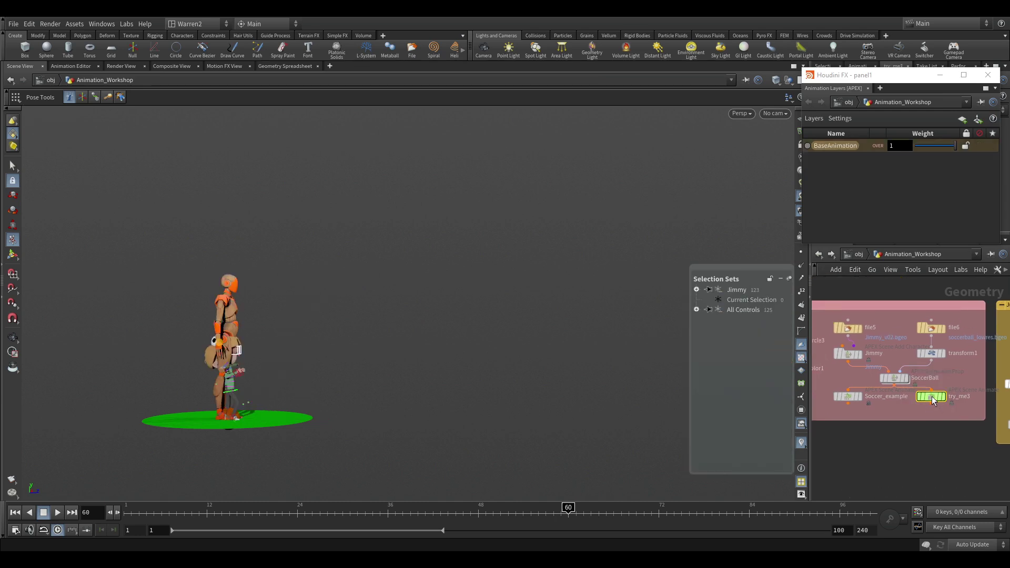
{"action": "mouse_move", "coordinate": [939, 401]}
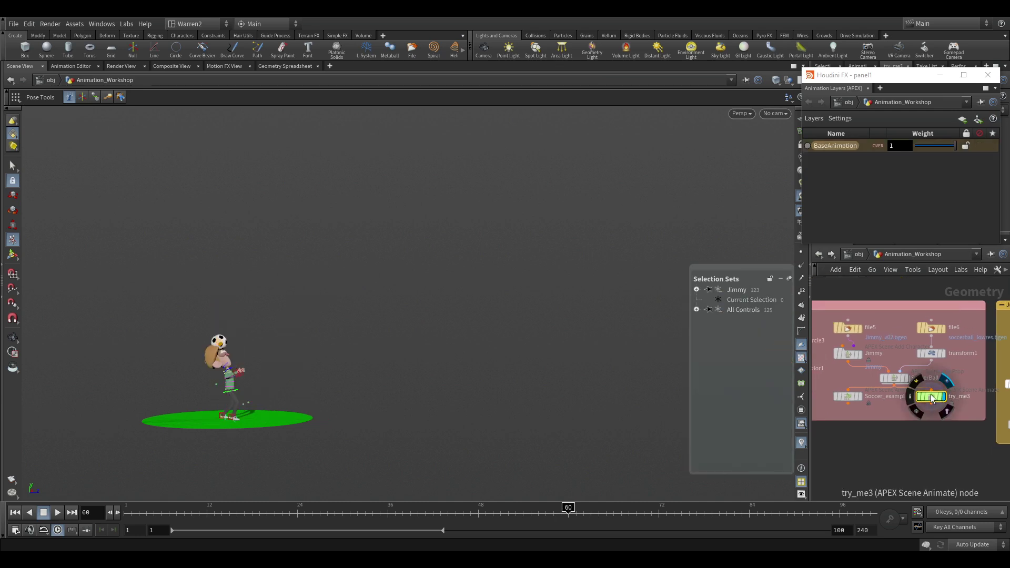
{"action": "key", "text": "Return"}
{"action": "key", "text": "f"}
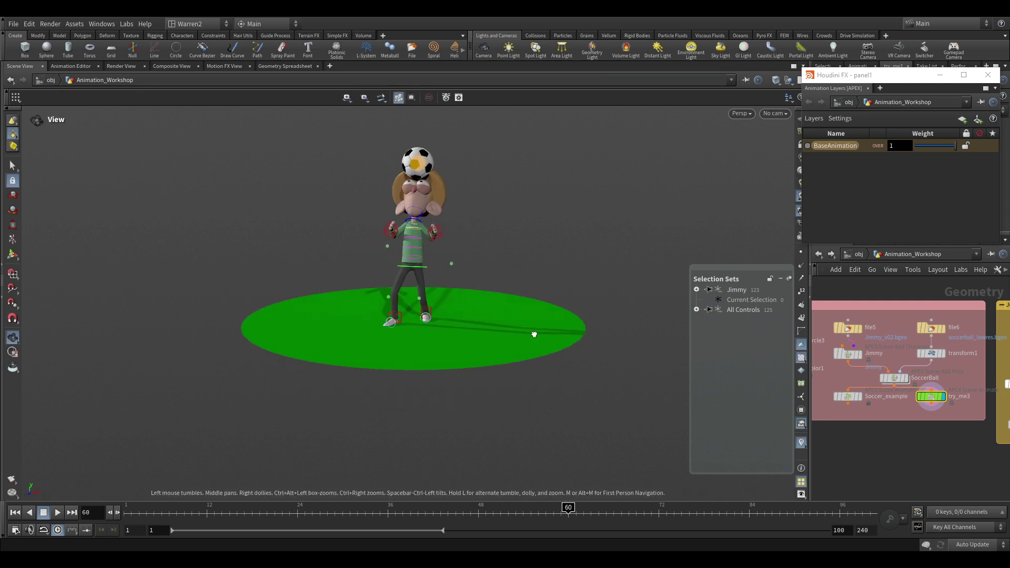
{"action": "left_click_drag", "start_coordinate": [477, 508], "coordinate": [312, 507]}
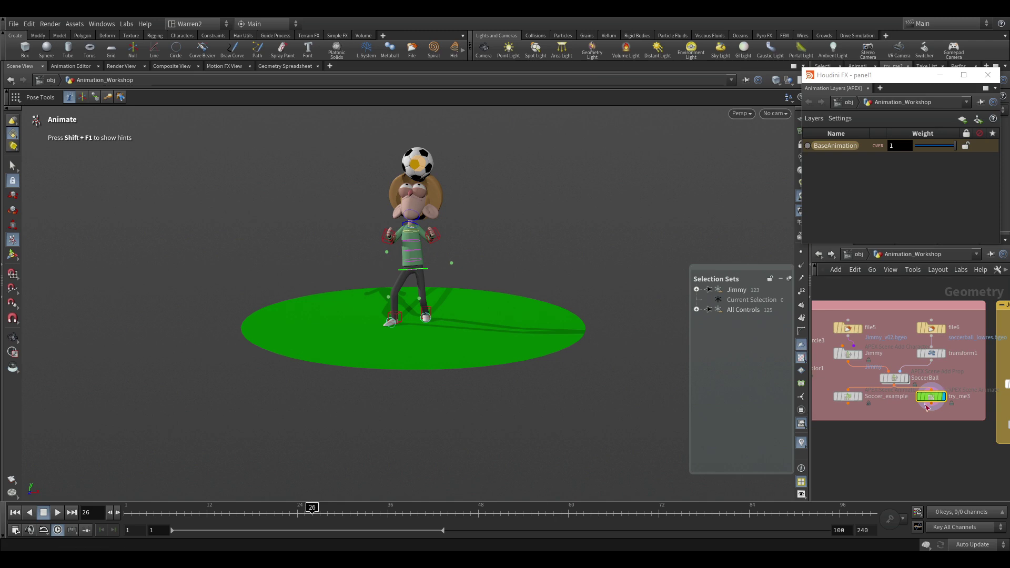
Step: Duplicate the try_me3 node and place the displayed copy below the Soccer network box
{"action": "left_click_drag", "start_coordinate": [932, 399], "coordinate": [891, 436], "text": "alt"}
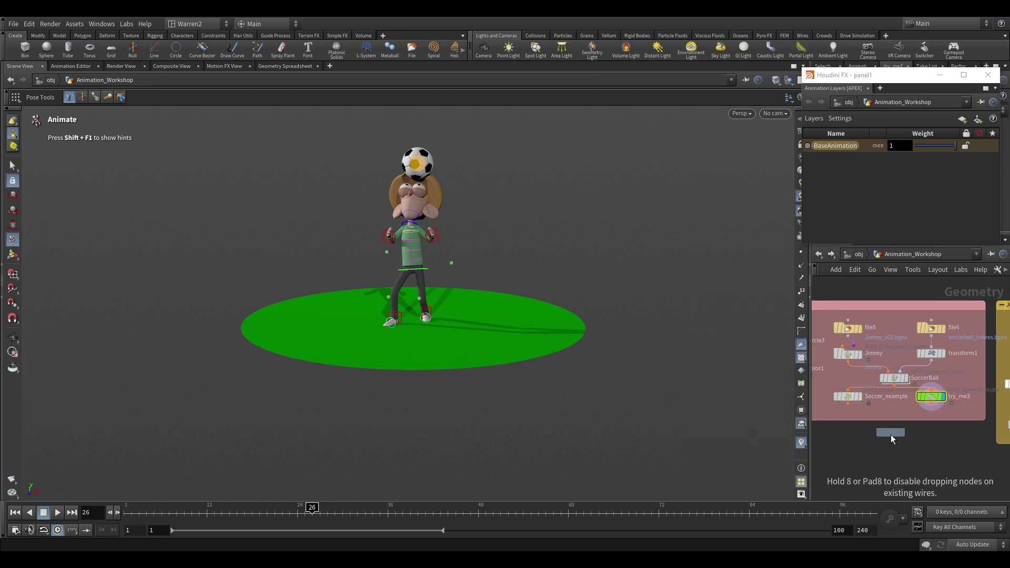
{"action": "left_click", "coordinate": [893, 440]}
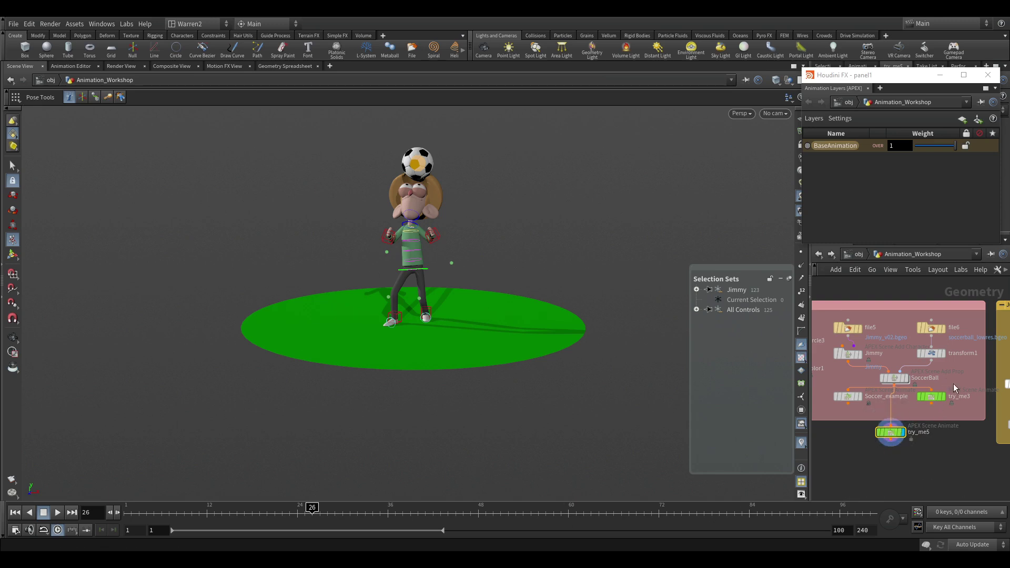
Step: Select all of Jimmy's controls with his selection set and scrub through his keyframes back to frame 1
{"action": "left_click_drag", "start_coordinate": [312, 510], "coordinate": [215, 510]}
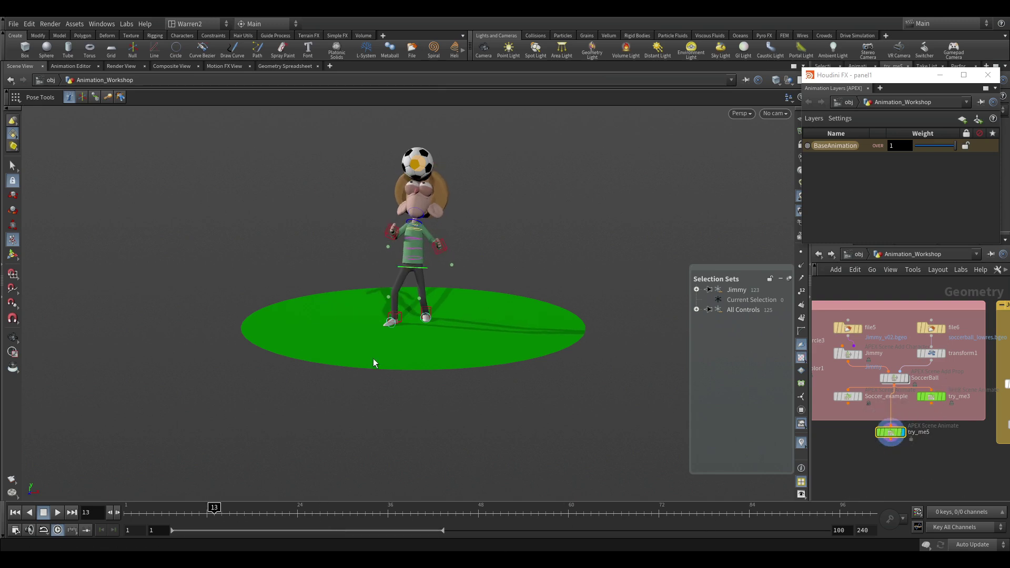
{"action": "key", "text": "space"}
{"action": "middle_click_drag", "start_coordinate": [421, 307], "coordinate": [436, 363]}
{"action": "left_click_drag", "start_coordinate": [437, 363], "coordinate": [470, 358]}
{"action": "right_click_drag", "start_coordinate": [486, 357], "coordinate": [596, 336]}
{"action": "middle_click_drag", "start_coordinate": [554, 363], "coordinate": [532, 367]}
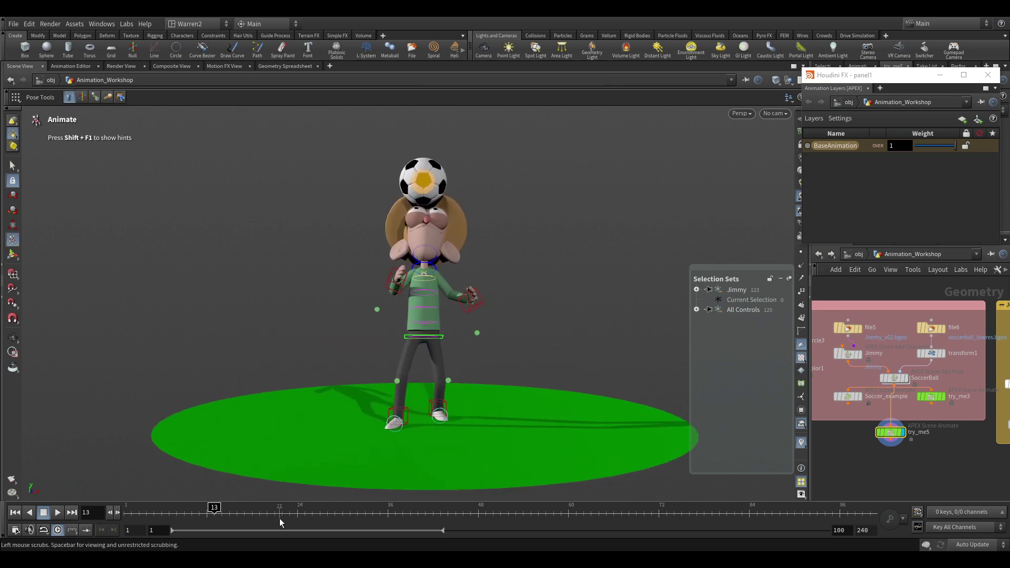
{"action": "left_click_drag", "start_coordinate": [214, 512], "coordinate": [126, 512]}
{"action": "left_click", "coordinate": [738, 290]}
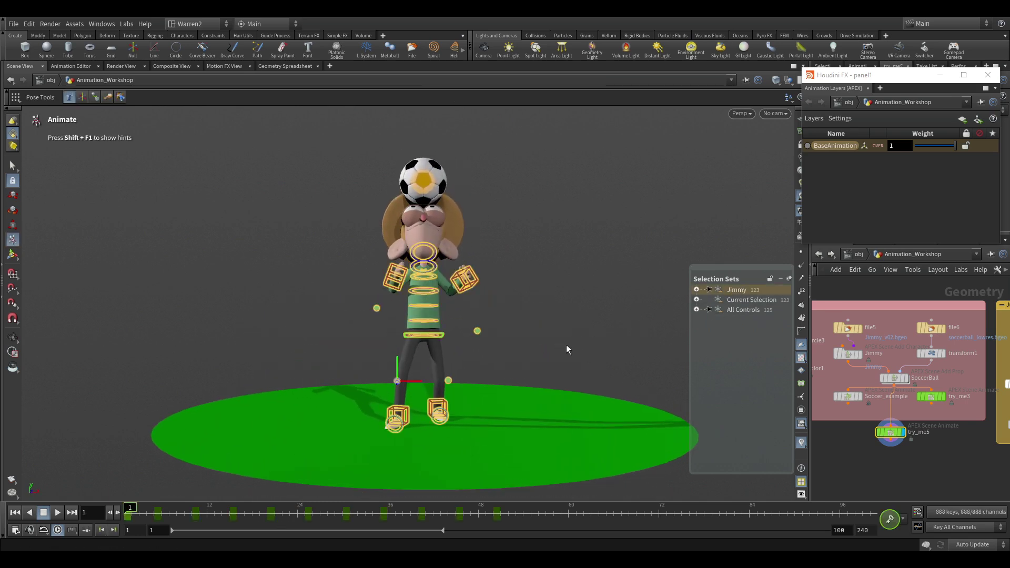
{"action": "left_click_drag", "start_coordinate": [158, 519], "coordinate": [127, 508]}
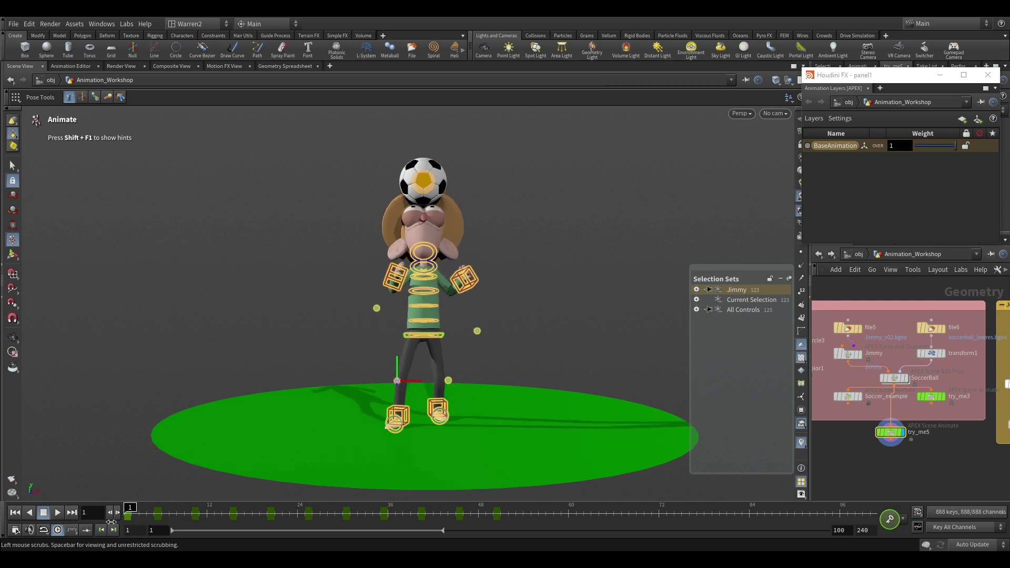
Step: Select the soccer ball's control and, at frame 10, move it slightly forward and up on Jimmy's head in side view
{"action": "left_click", "coordinate": [501, 163]}
{"action": "left_click", "coordinate": [423, 180]}
{"action": "left_click_drag", "start_coordinate": [131, 513], "coordinate": [195, 514]}
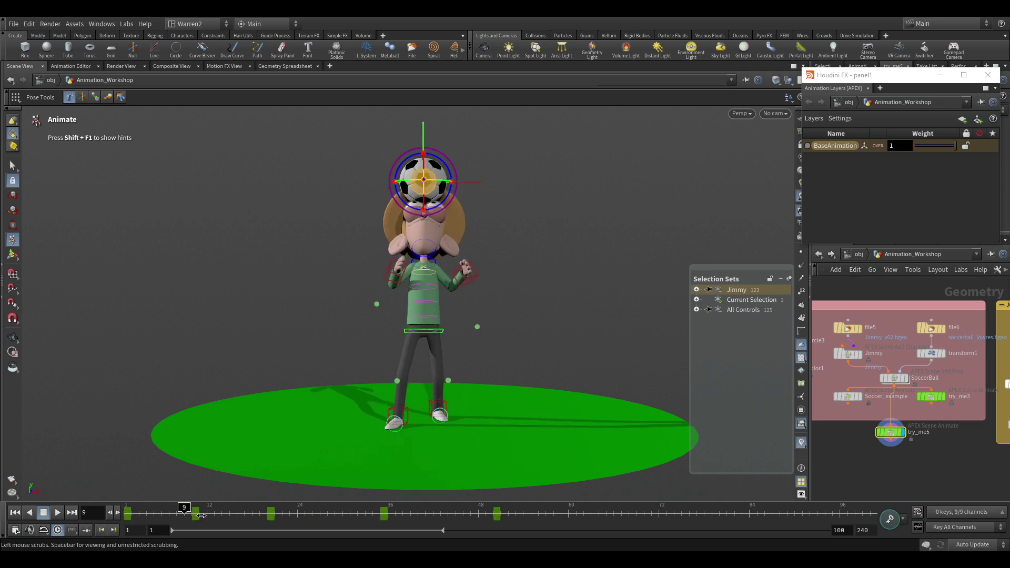
{"action": "key", "text": "Escape"}
{"action": "left_click_drag", "start_coordinate": [330, 293], "coordinate": [472, 286]}
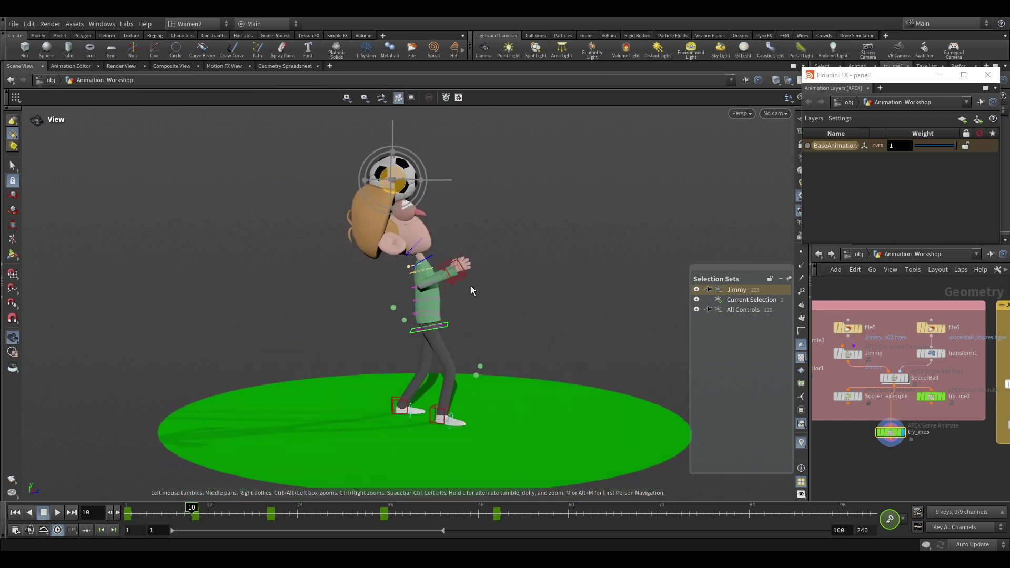
{"action": "key", "text": "Escape"}
{"action": "left_click", "coordinate": [446, 179]}
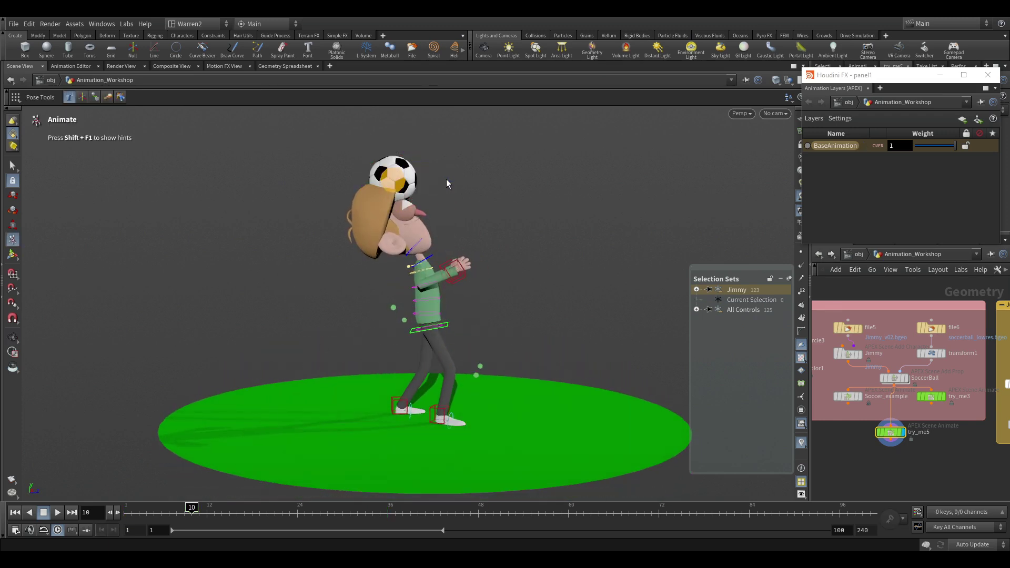
{"action": "left_click", "coordinate": [398, 182]}
{"action": "left_click_drag", "start_coordinate": [436, 184], "coordinate": [439, 184]}
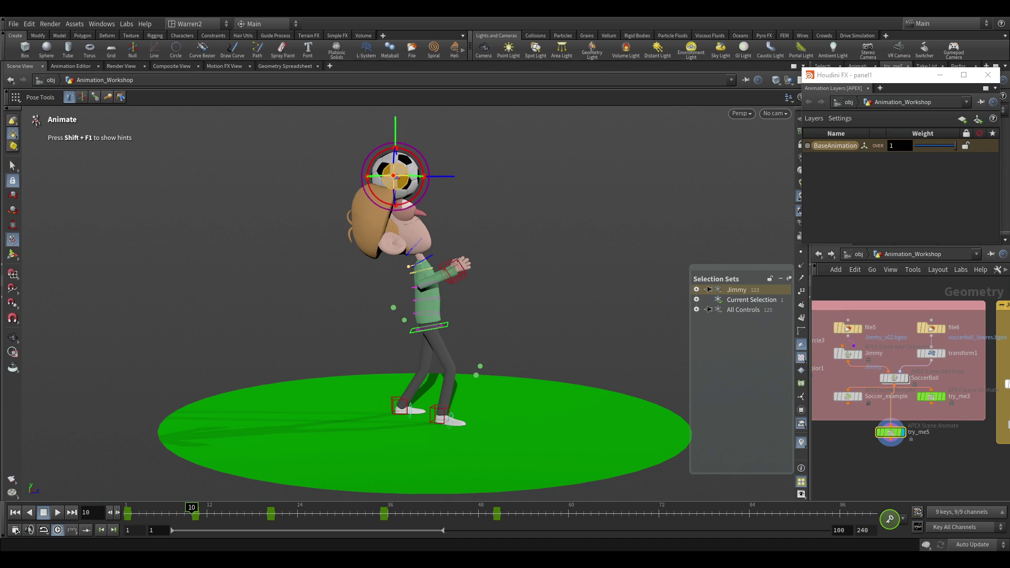
Step: Reposition the ball on Jimmy's head, shifting it back and up at frame 20 and slightly up at frame 35
{"action": "left_click", "coordinate": [270, 515]}
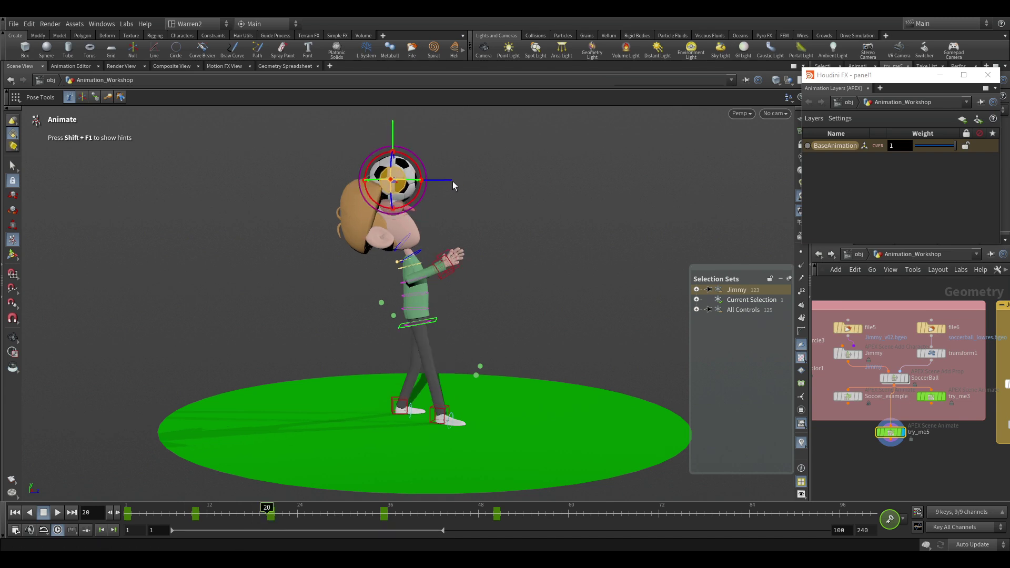
{"action": "left_click_drag", "start_coordinate": [454, 185], "coordinate": [438, 187]}
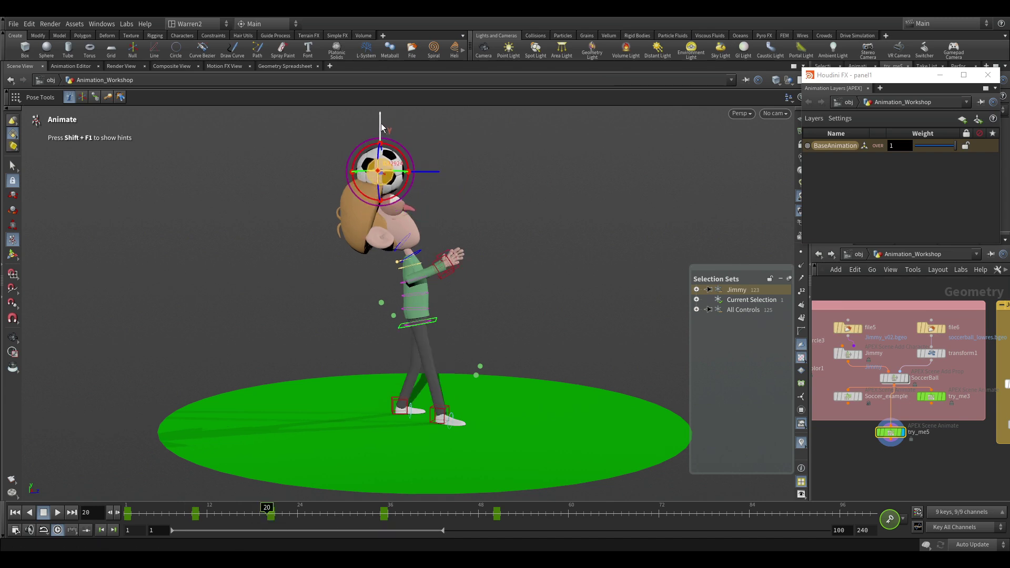
{"action": "left_click", "coordinate": [383, 520]}
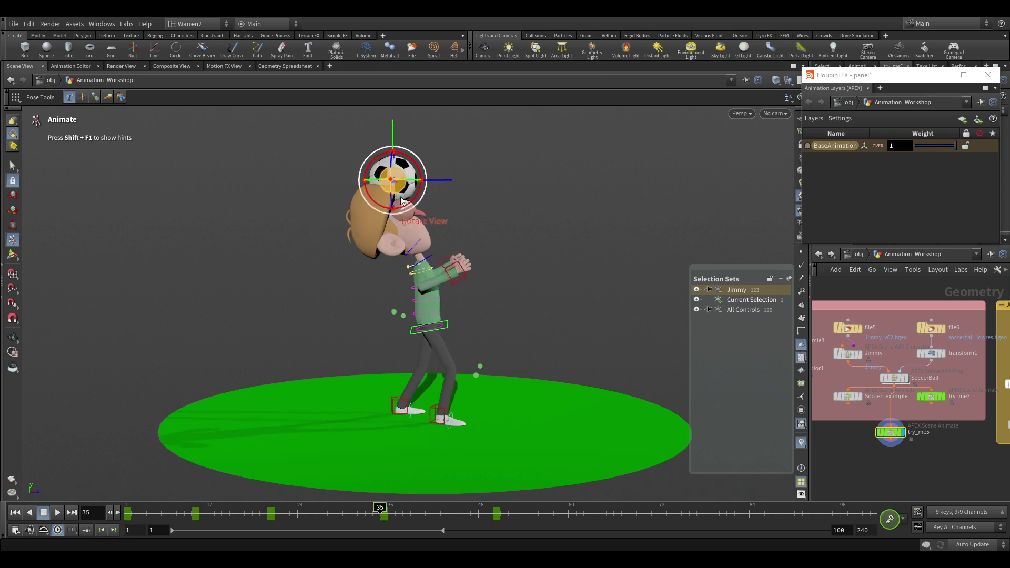
{"action": "left_click_drag", "start_coordinate": [392, 142], "coordinate": [392, 137]}
{"action": "left_click", "coordinate": [497, 516]}
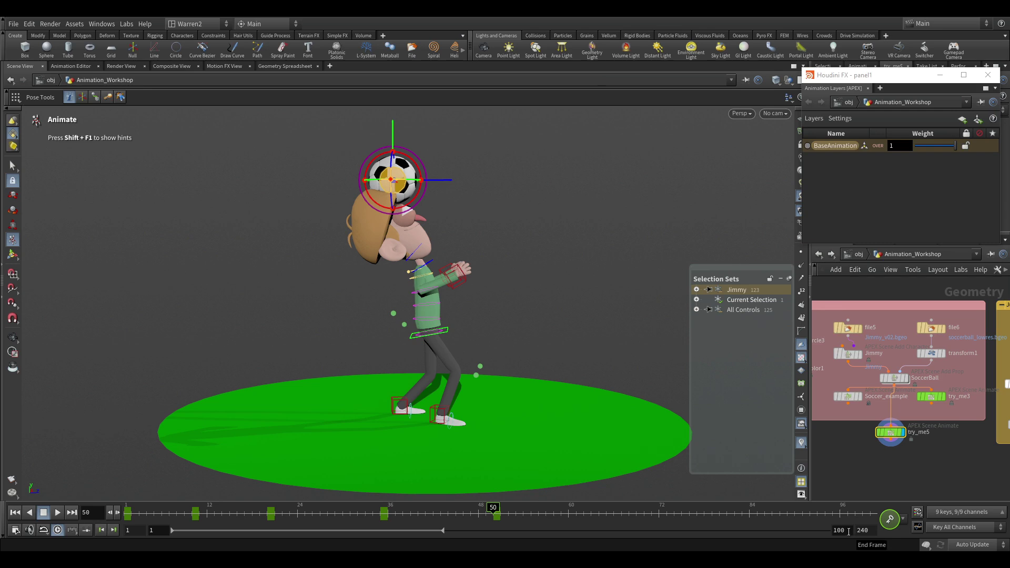
Step: View Jimmy and the ball from the front and scrub back to frame 2 to review the adjusted animation
{"action": "key", "text": "Escape"}
{"action": "left_click_drag", "start_coordinate": [492, 338], "coordinate": [319, 343]}
{"action": "left_click_drag", "start_coordinate": [215, 515], "coordinate": [131, 516]}
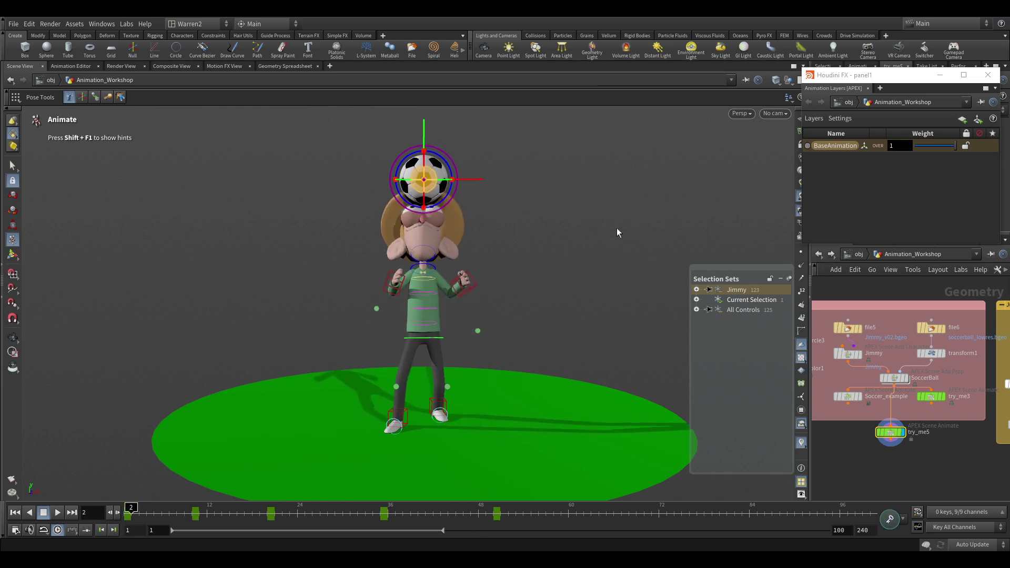
{"action": "key", "text": "space"}
{"action": "scroll", "coordinate": [642, 227], "scroll_direction": "down", "scroll_amount": 3}
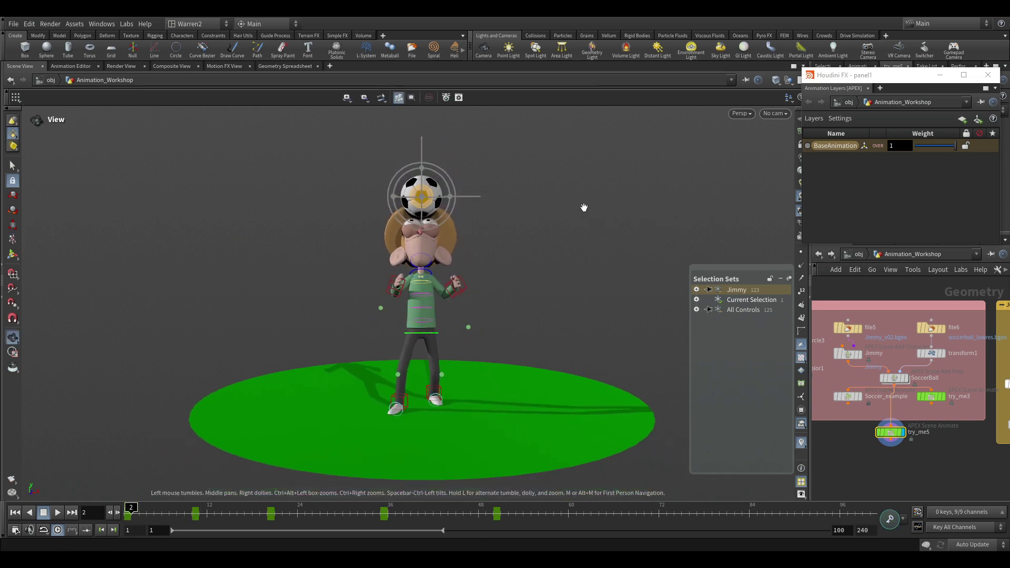
Step: Frame Jimmy and the soccer ball from the front and switch the ball's control to Dynamic Motion mode
{"action": "middle_click_drag", "start_coordinate": [584, 207], "coordinate": [579, 243]}
{"action": "key", "text": "Escape"}
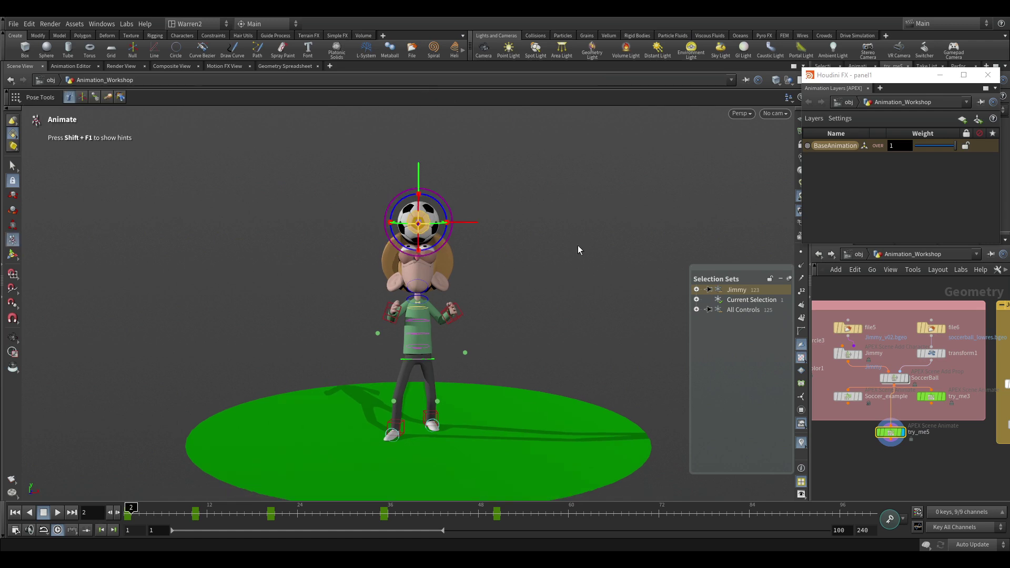
{"action": "key", "text": "y"}
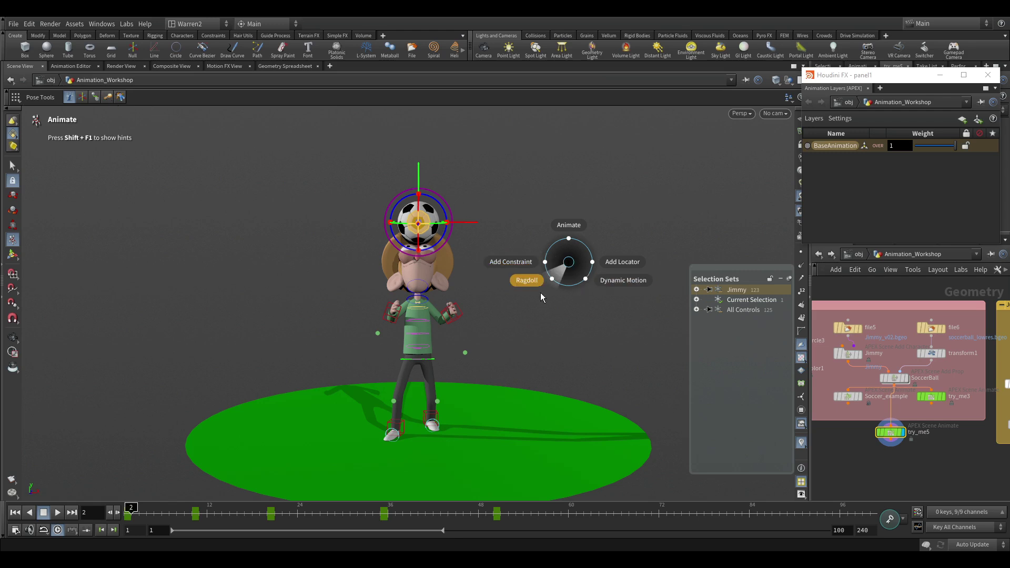
{"action": "left_click", "coordinate": [607, 281]}
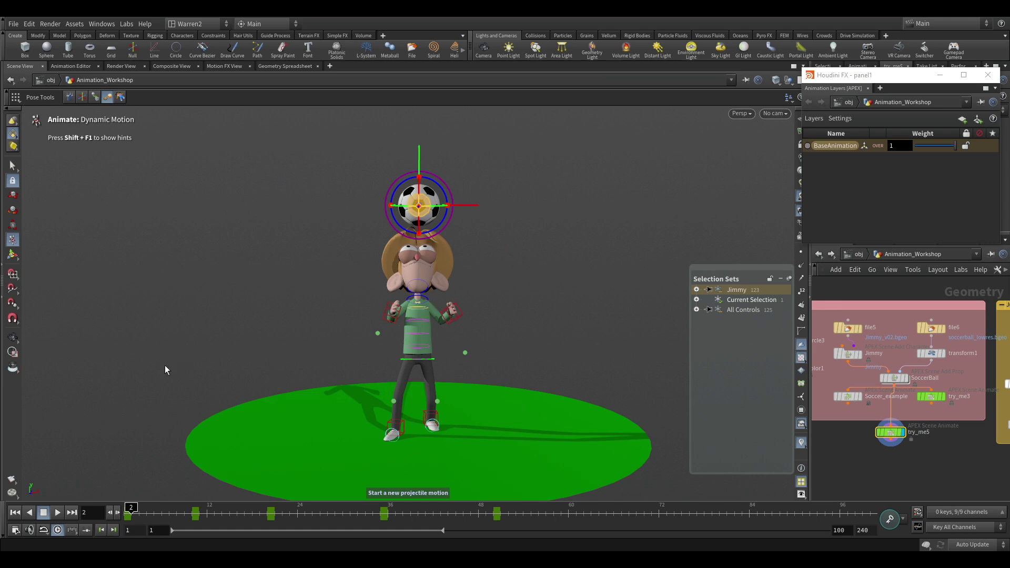
Step: Show the Dynamic Motion settings and the Dynamic Motion parameters, placing the parameters clear of Jimmy
{"action": "key", "text": "p"}
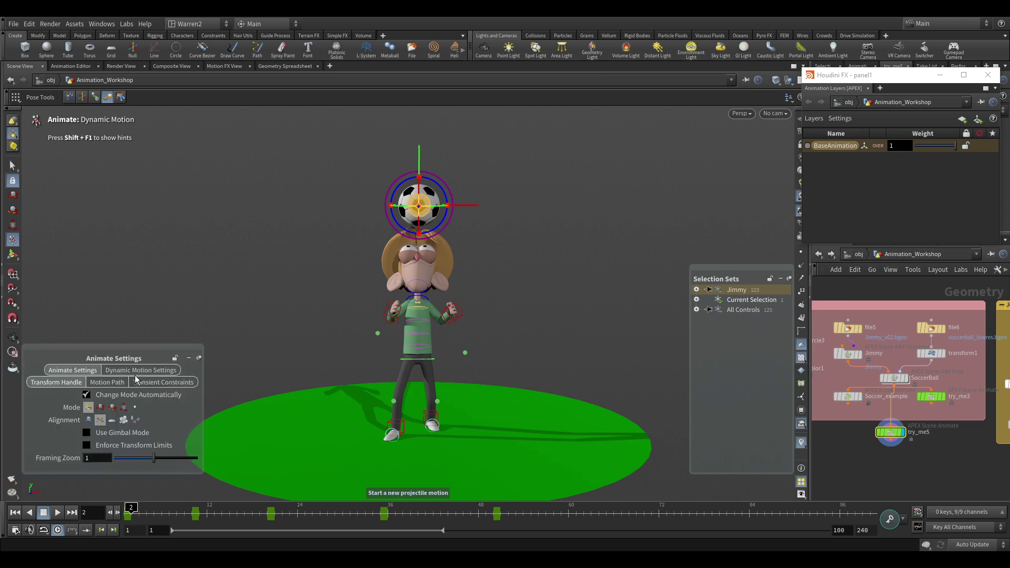
{"action": "left_click", "coordinate": [153, 371]}
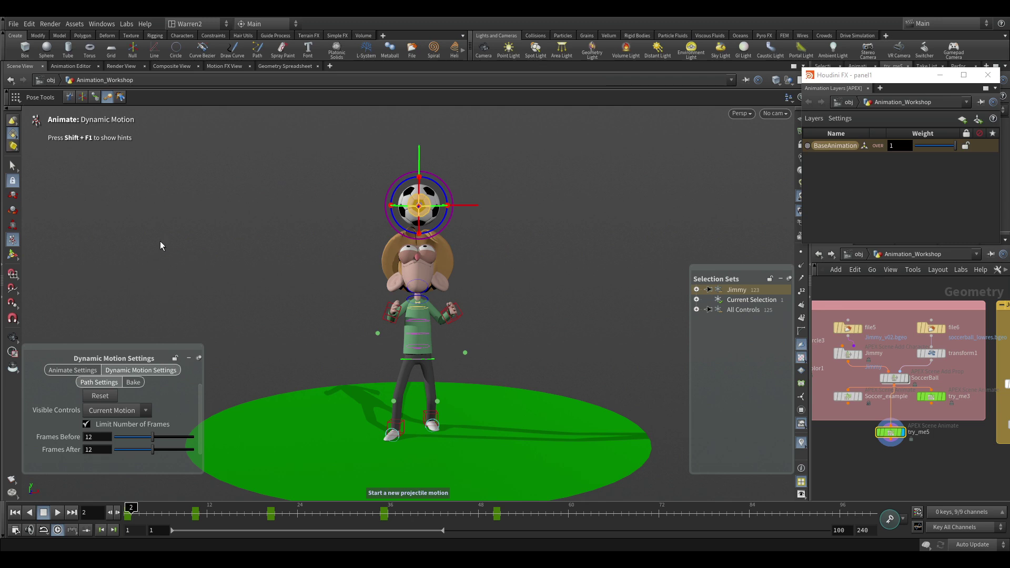
{"action": "key", "text": "p"}
{"action": "left_click", "coordinate": [192, 247]}
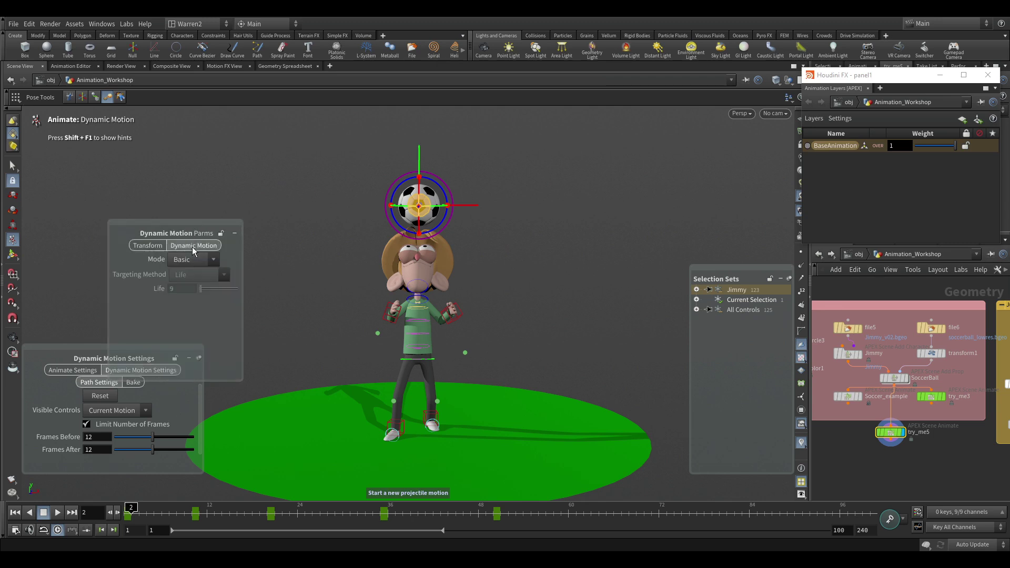
{"action": "left_click_drag", "start_coordinate": [189, 232], "coordinate": [127, 161]}
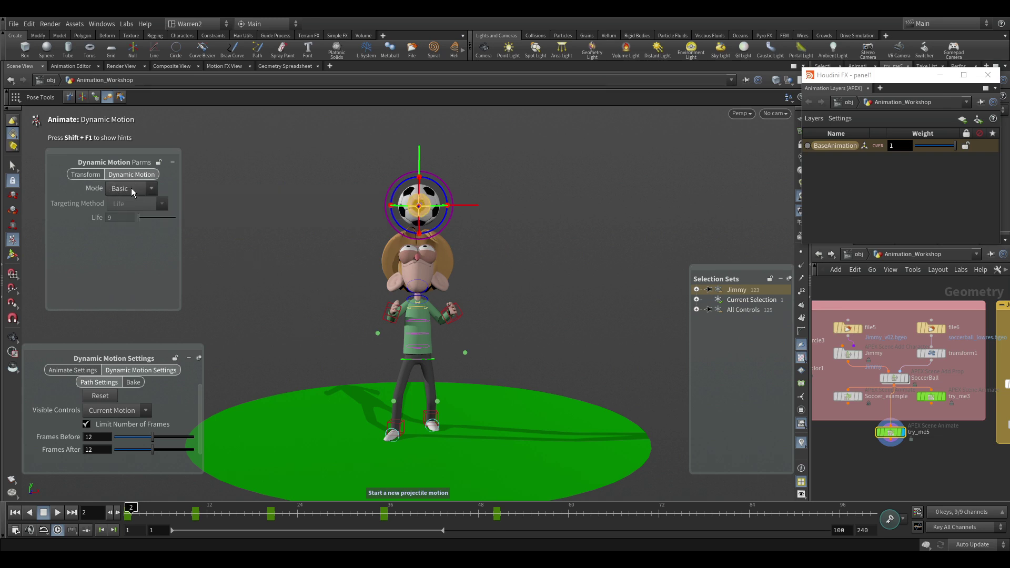
Step: Go to frame 1, select the soccer ball's control as the center of mass in side view, and show the tool's hints
{"action": "left_click_drag", "start_coordinate": [200, 513], "coordinate": [127, 513]}
{"action": "left_click", "coordinate": [104, 401]}
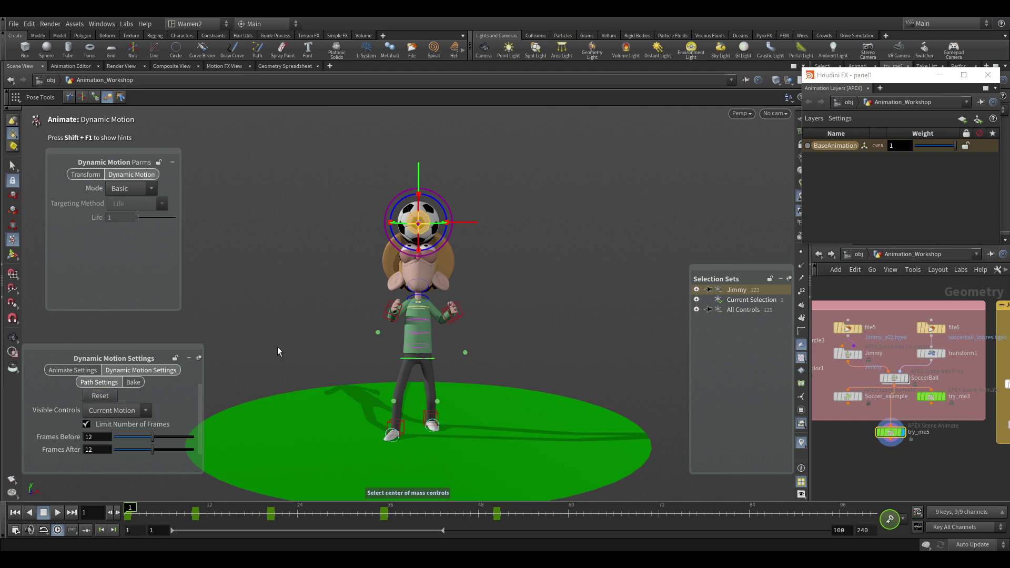
{"action": "left_click", "coordinate": [290, 304]}
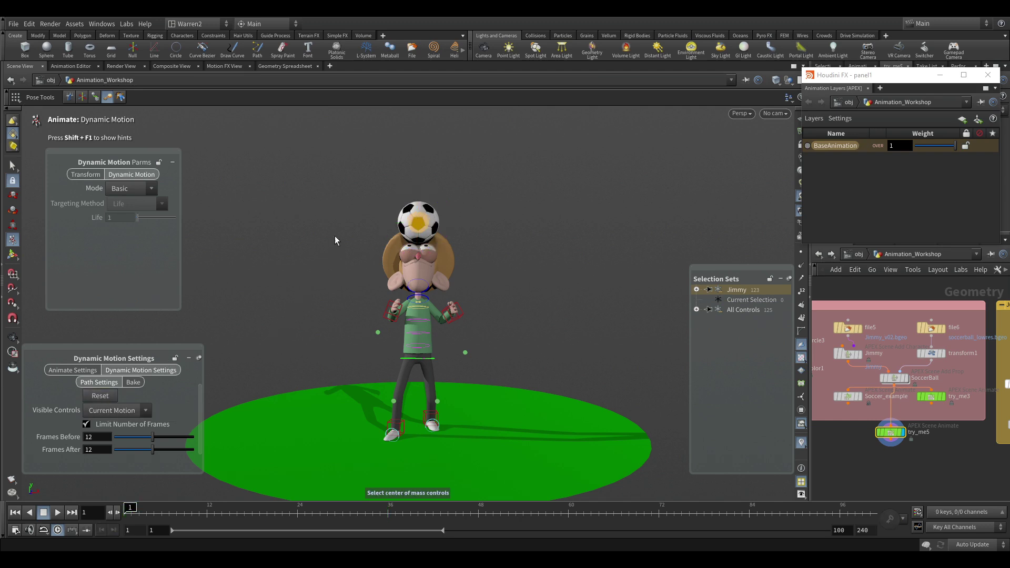
{"action": "left_click", "coordinate": [421, 226]}
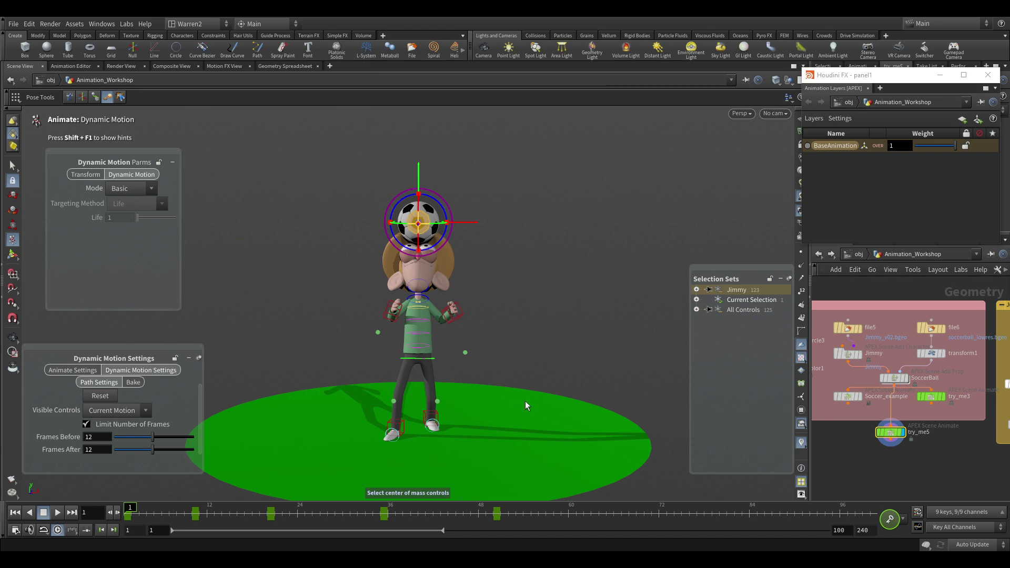
{"action": "key", "text": "Escape"}
{"action": "left_click_drag", "start_coordinate": [406, 324], "coordinate": [523, 327], "text": "alt"}
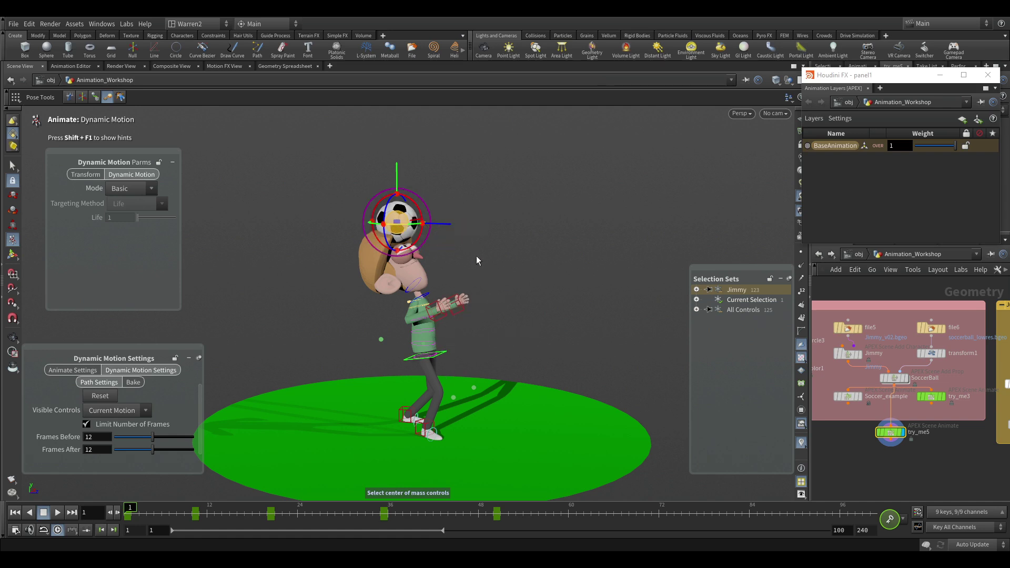
{"action": "left_click_drag", "start_coordinate": [149, 151], "coordinate": [277, 152]}
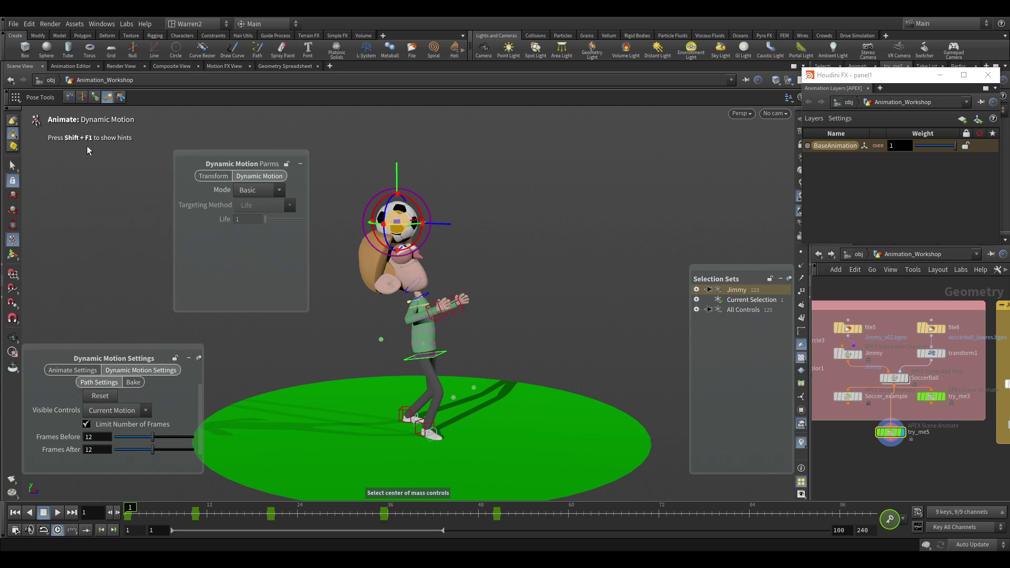
{"action": "key", "text": "shift+F1"}
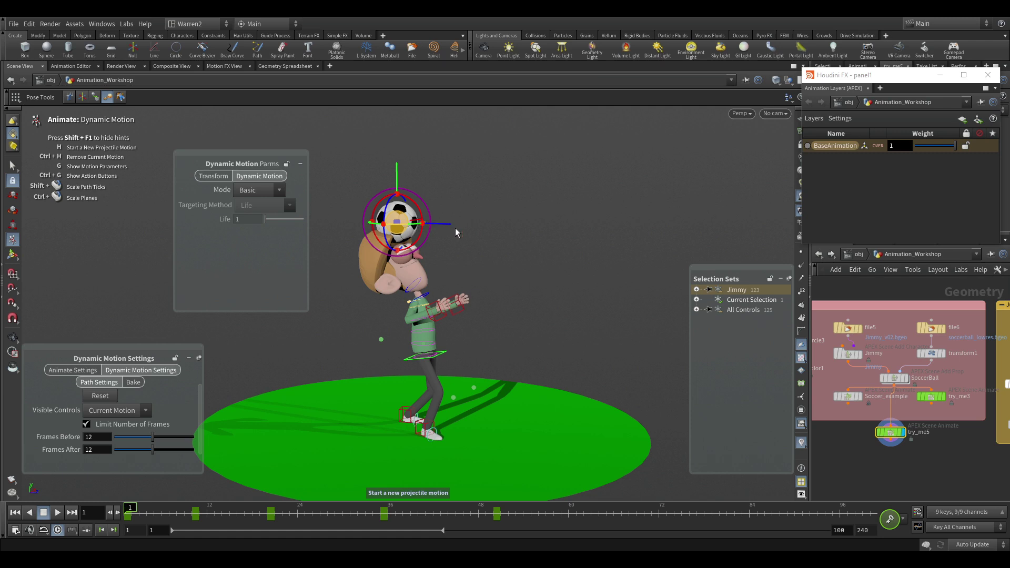
Step: Create a projectile motion for the soccer ball from frame 1 to frame 10
{"action": "key", "text": "h"}
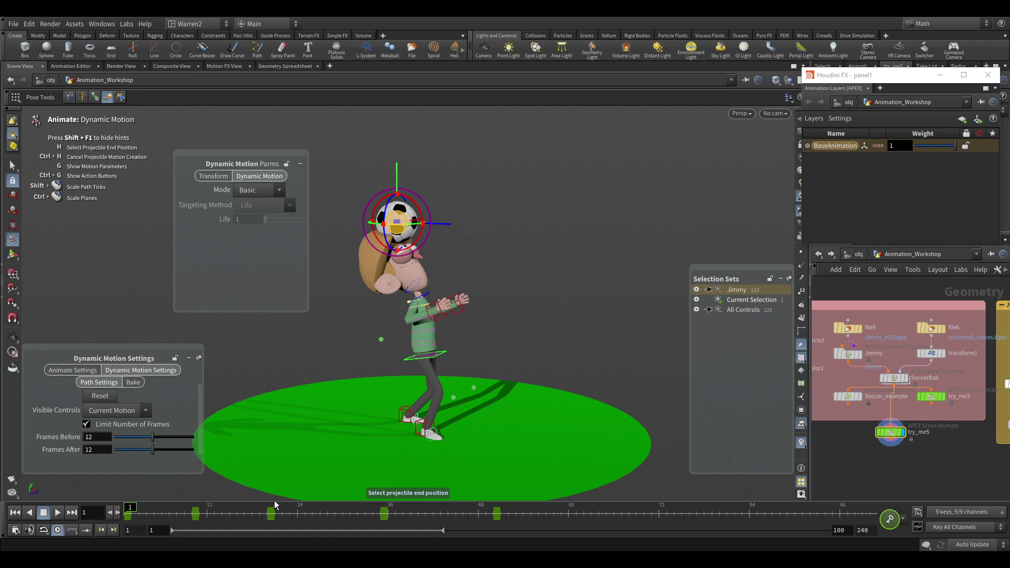
{"action": "left_click", "coordinate": [195, 518]}
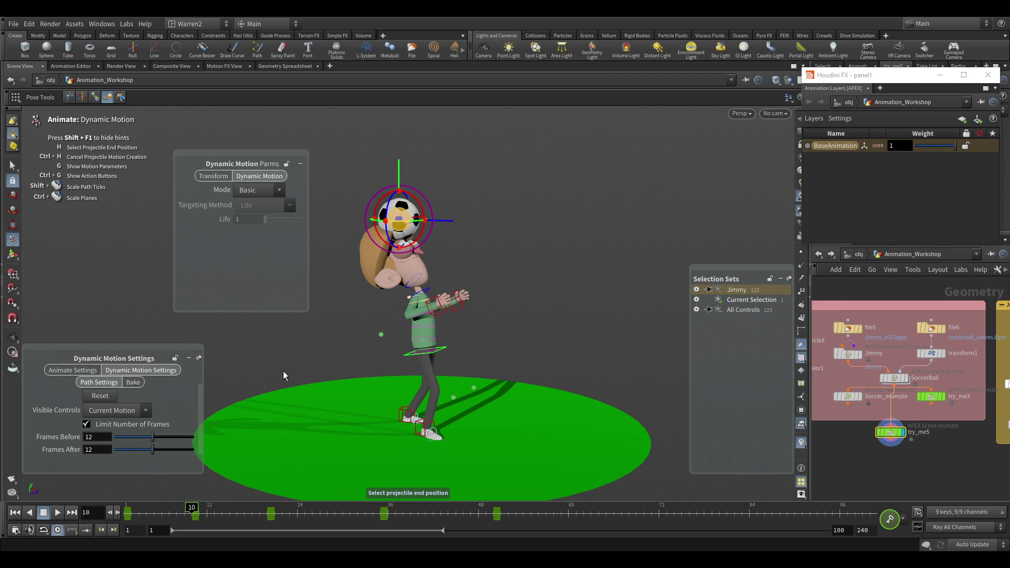
{"action": "key", "text": "h"}
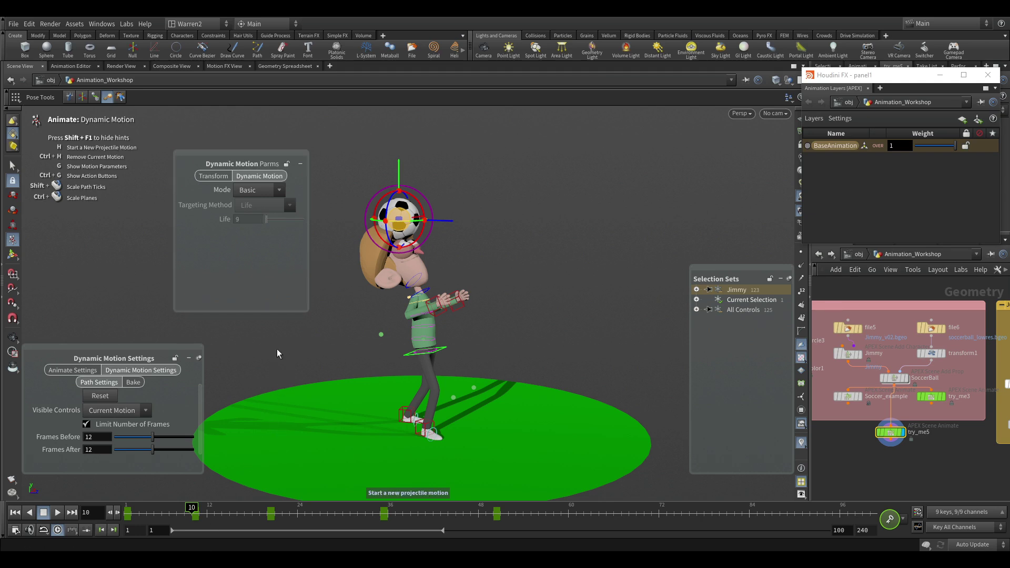
Step: Add consecutive projectile motions for the soccer ball from frame 10 to 20, 20 to 35 and 35 to 50
{"action": "key", "text": "h"}
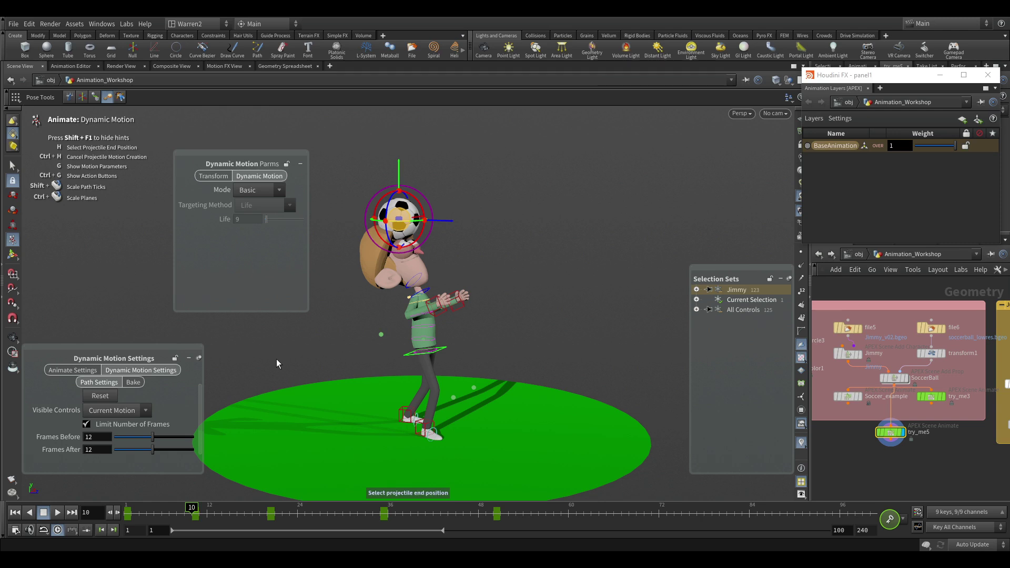
{"action": "left_click", "coordinate": [268, 512]}
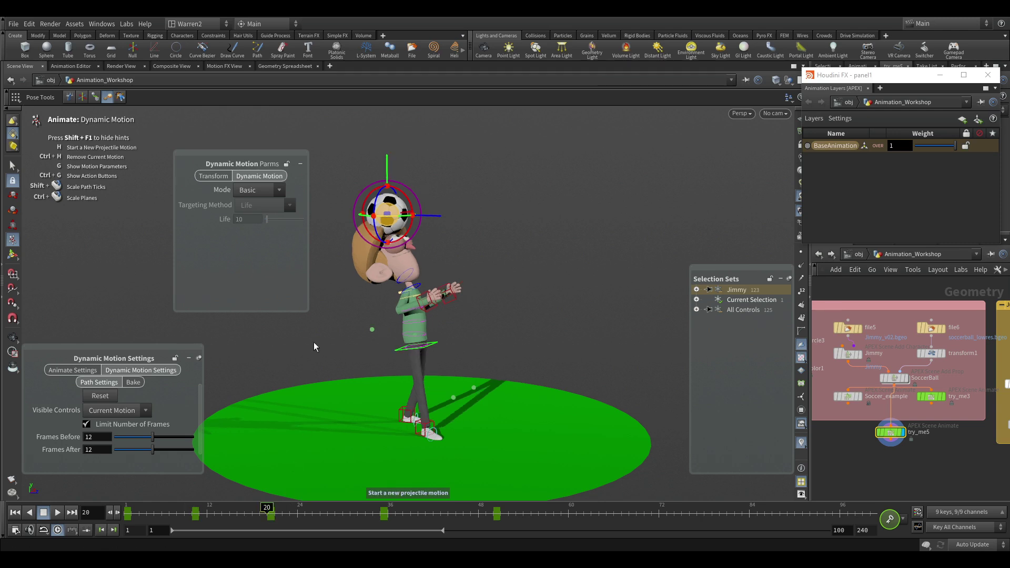
{"action": "left_click", "coordinate": [386, 521]}
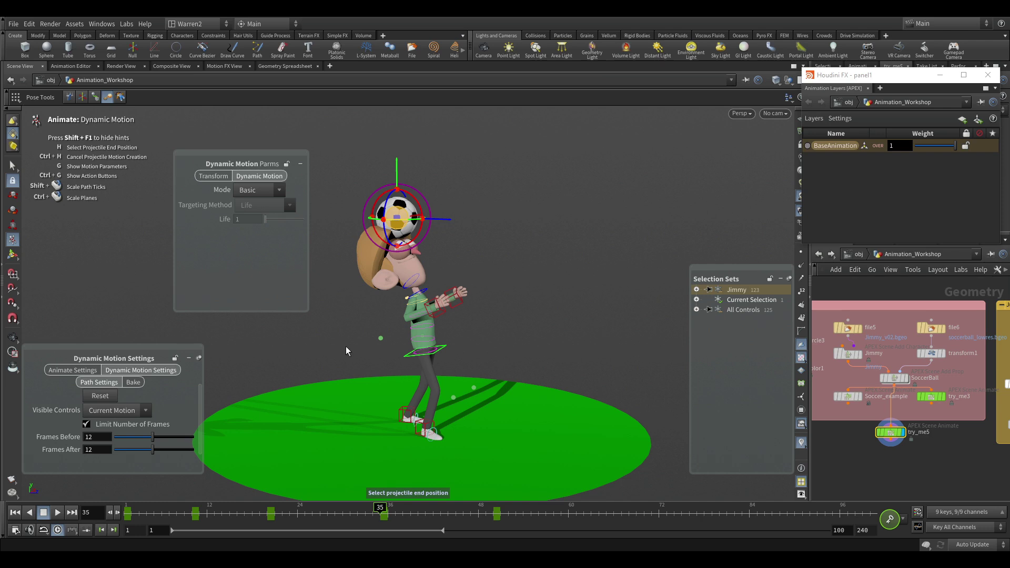
{"action": "left_click", "coordinate": [494, 513]}
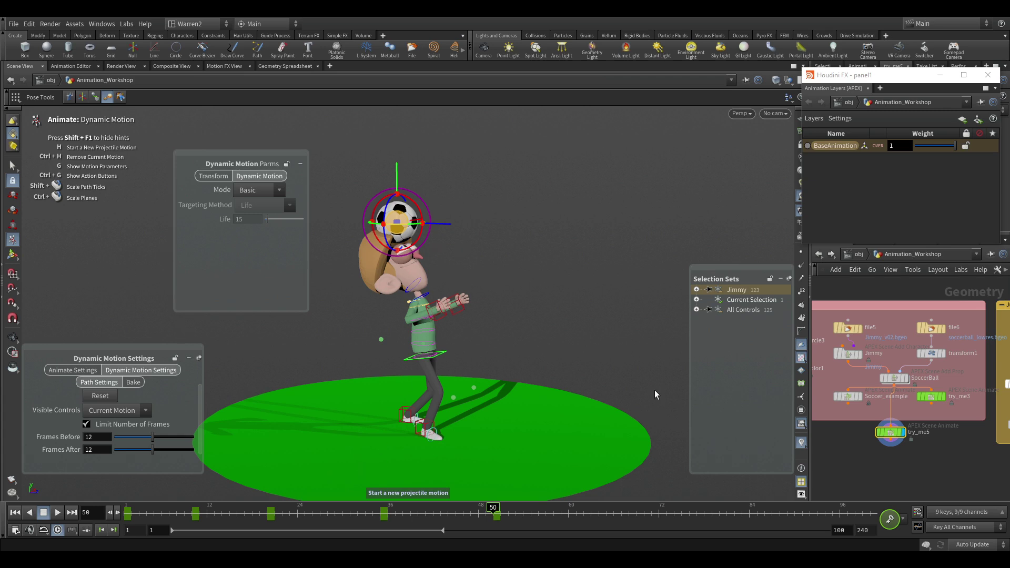
Step: Expand All Controls in the selection sets and toggle the dynamicmotion set
{"action": "left_click", "coordinate": [705, 310]}
{"action": "left_click", "coordinate": [729, 320]}
{"action": "left_click", "coordinate": [729, 321]}
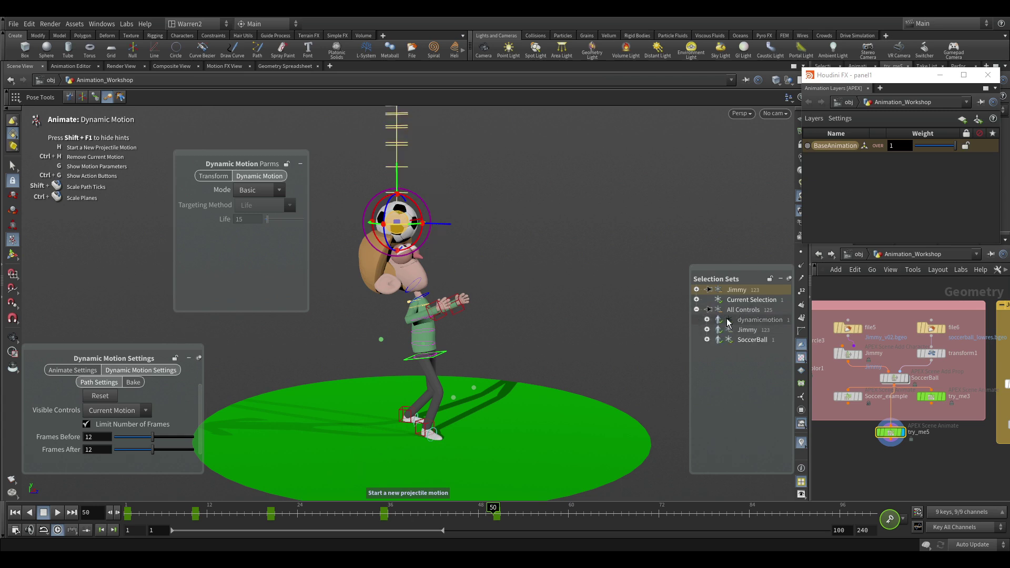
Step: Scrub and play the animation in front view to review the ball's projectile bounces on Jimmy's head
{"action": "left_click_drag", "start_coordinate": [271, 511], "coordinate": [216, 511]}
{"action": "left_click_drag", "start_coordinate": [544, 272], "coordinate": [432, 270], "text": "alt"}
{"action": "right_click_drag", "start_coordinate": [456, 272], "coordinate": [467, 286], "text": "alt"}
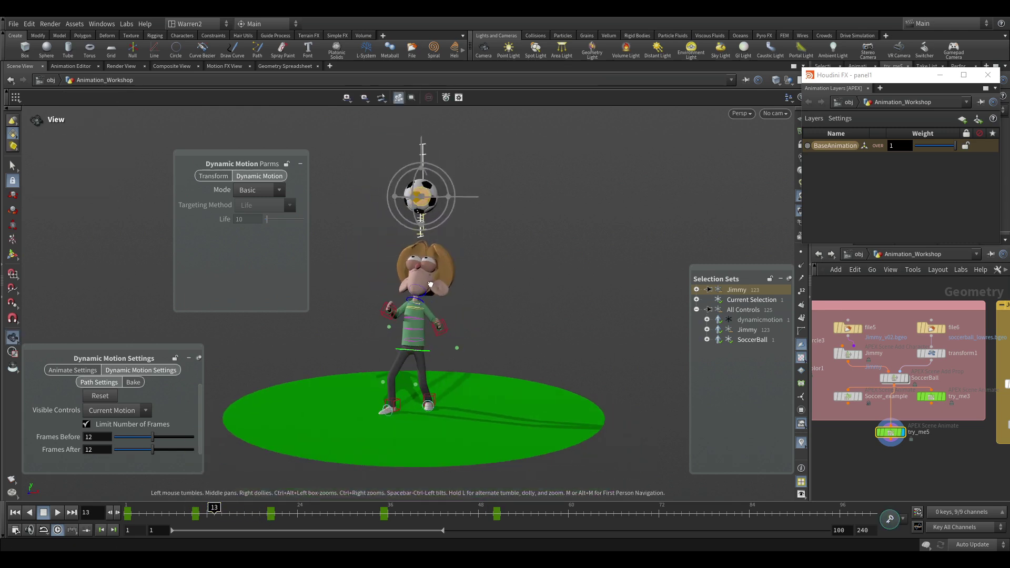
{"action": "left_click_drag", "start_coordinate": [215, 511], "coordinate": [97, 516]}
{"action": "left_click", "coordinate": [57, 512]}
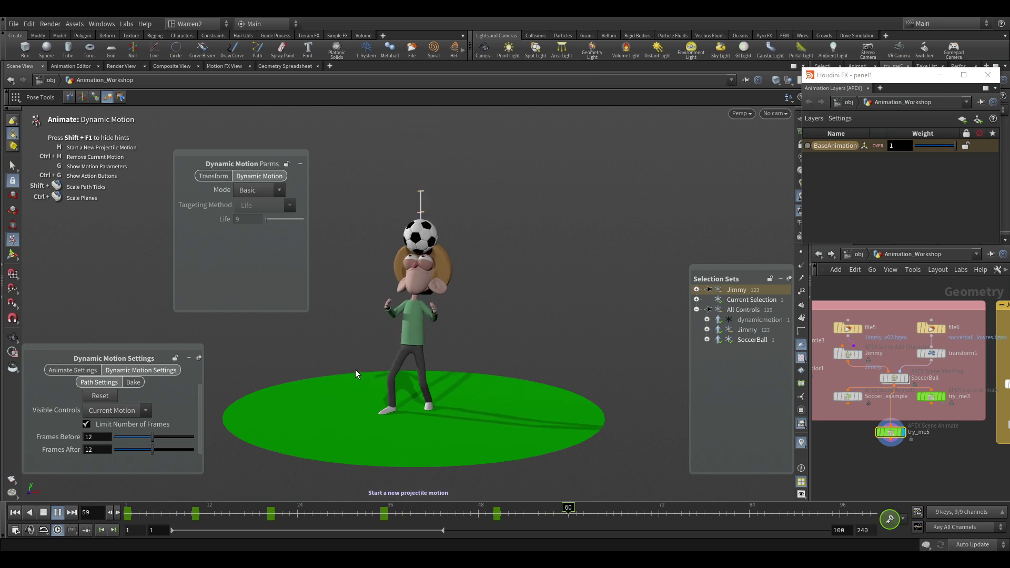
Step: Set the playback range's end frame to 50 and play the looping ball animation from the front
{"action": "left_click_drag", "start_coordinate": [403, 513], "coordinate": [500, 518]}
{"action": "double_click", "coordinate": [840, 531]}
{"action": "type", "text": "5"}
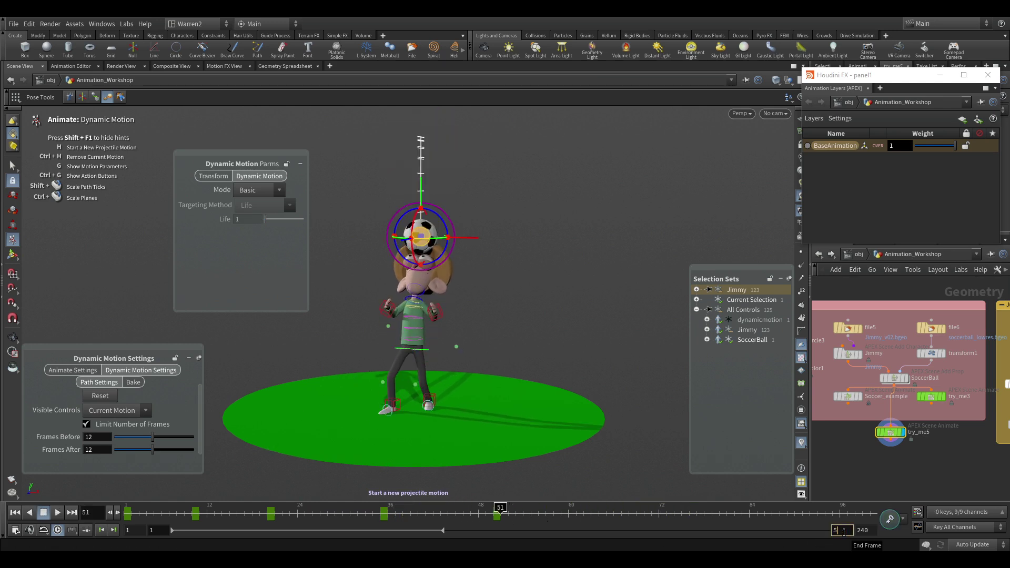
{"action": "type", "text": "0"}
{"action": "key", "text": "Return"}
{"action": "left_click", "coordinate": [57, 513]}
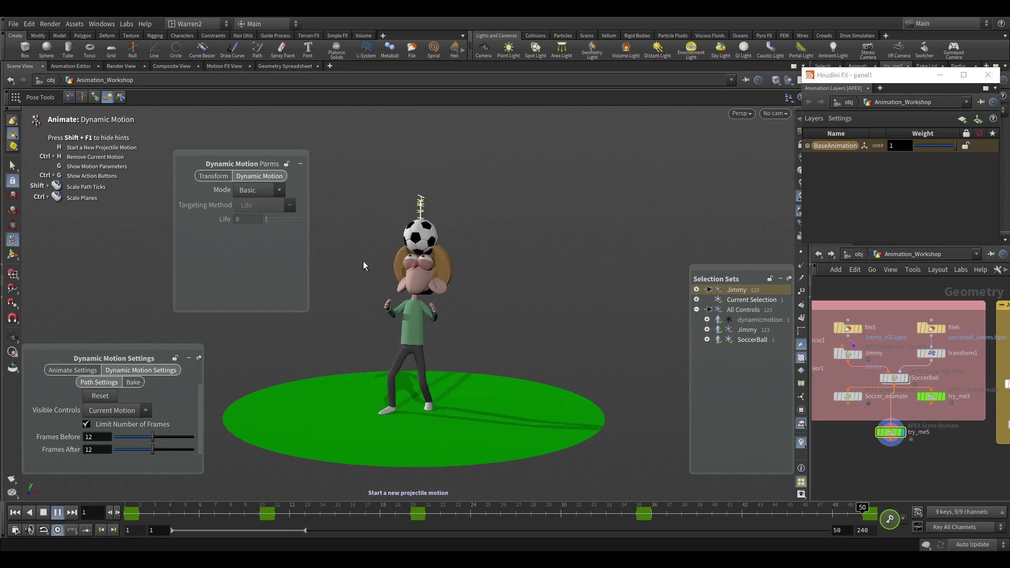
{"action": "key", "text": "Escape"}
{"action": "mouse_move", "coordinate": [419, 312]}
{"action": "left_mouse_down"}
{"action": "mouse_move", "coordinate": [472, 300]}
{"action": "mouse_move", "coordinate": [419, 304]}
{"action": "left_mouse_up"}
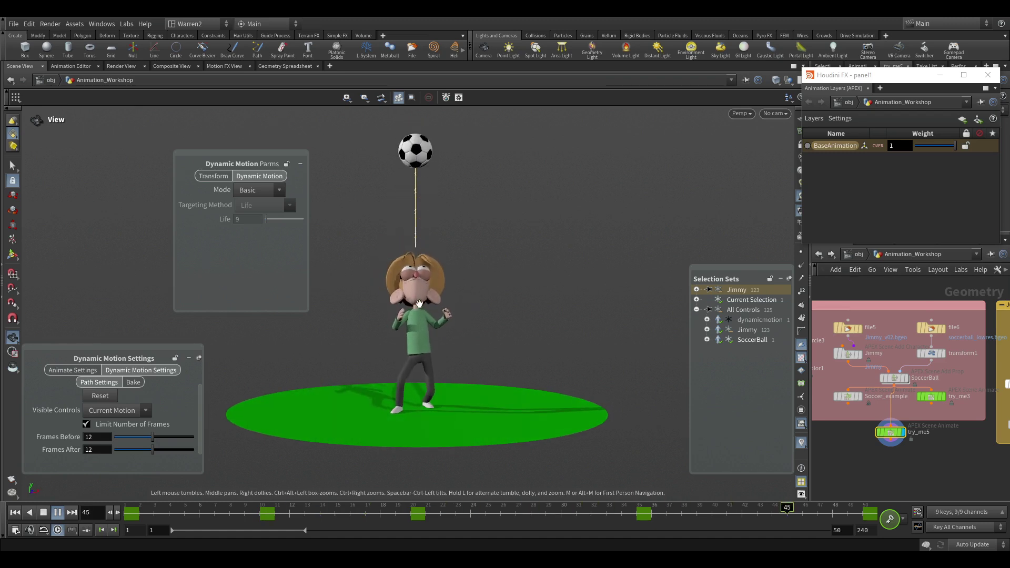
Step: At frame 20, move Jimmy's left hand control up and outward, and scrub to frame 25 to check the motion
{"action": "left_click_drag", "start_coordinate": [289, 513], "coordinate": [412, 521]}
{"action": "left_click", "coordinate": [447, 314]}
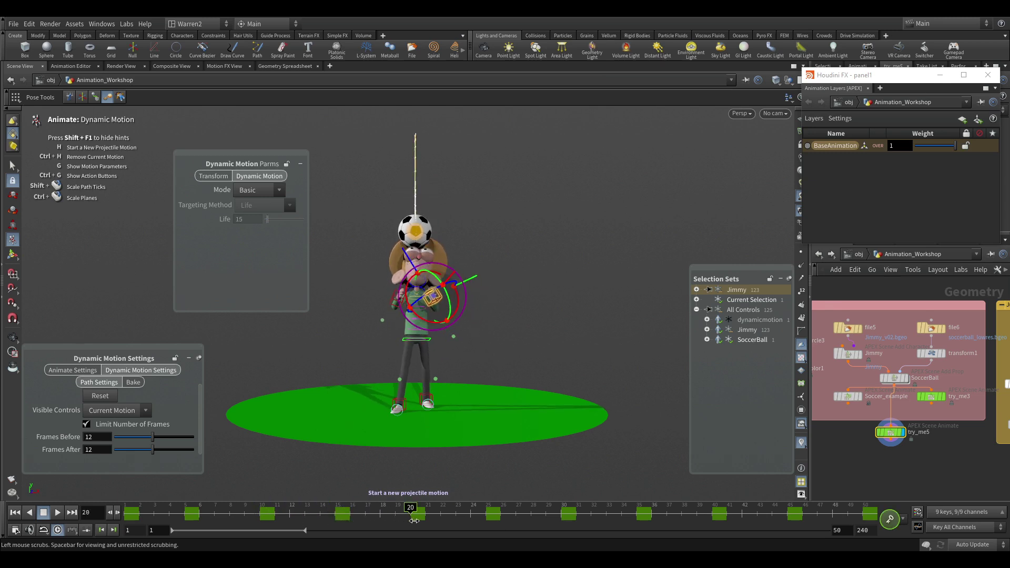
{"action": "left_click_drag", "start_coordinate": [435, 300], "coordinate": [464, 291]}
{"action": "left_click_drag", "start_coordinate": [427, 501], "coordinate": [485, 500]}
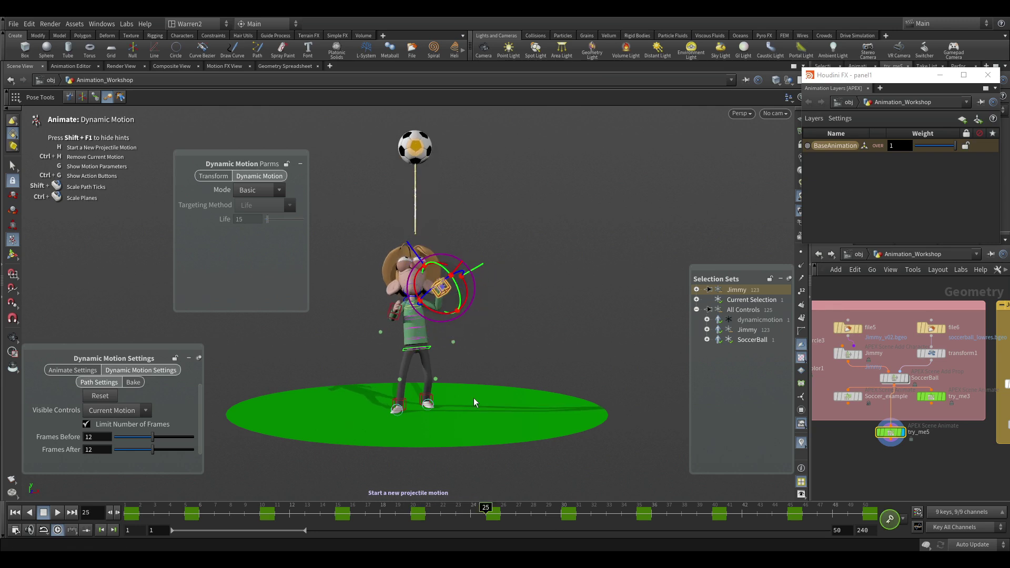
Step: Reset the dynamic motion at frame 1 and start a new projectile motion for the soccer ball, going to frame 20
{"action": "left_click_drag", "start_coordinate": [484, 508], "coordinate": [128, 509]}
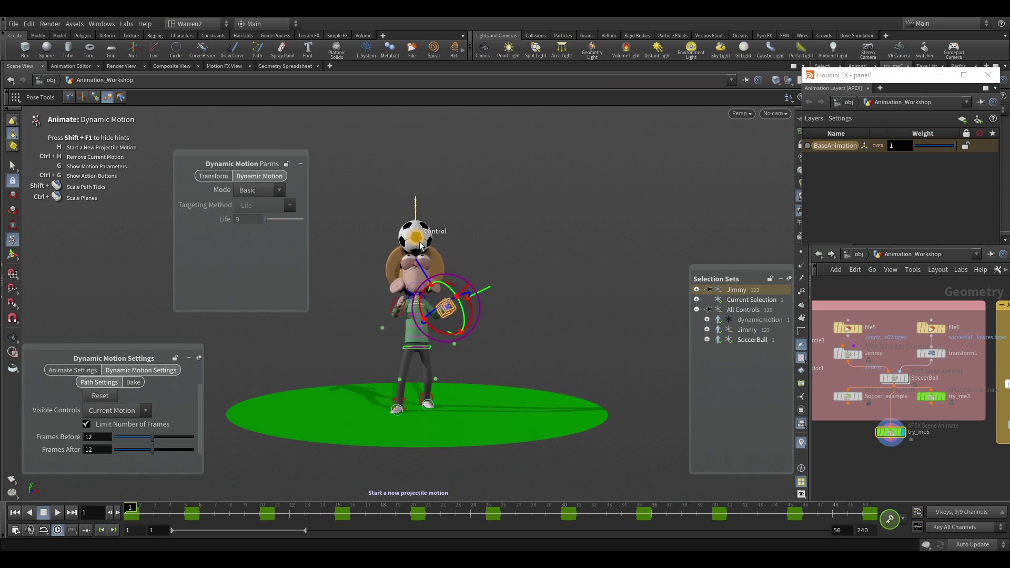
{"action": "left_click", "coordinate": [100, 396]}
{"action": "left_click", "coordinate": [418, 237]}
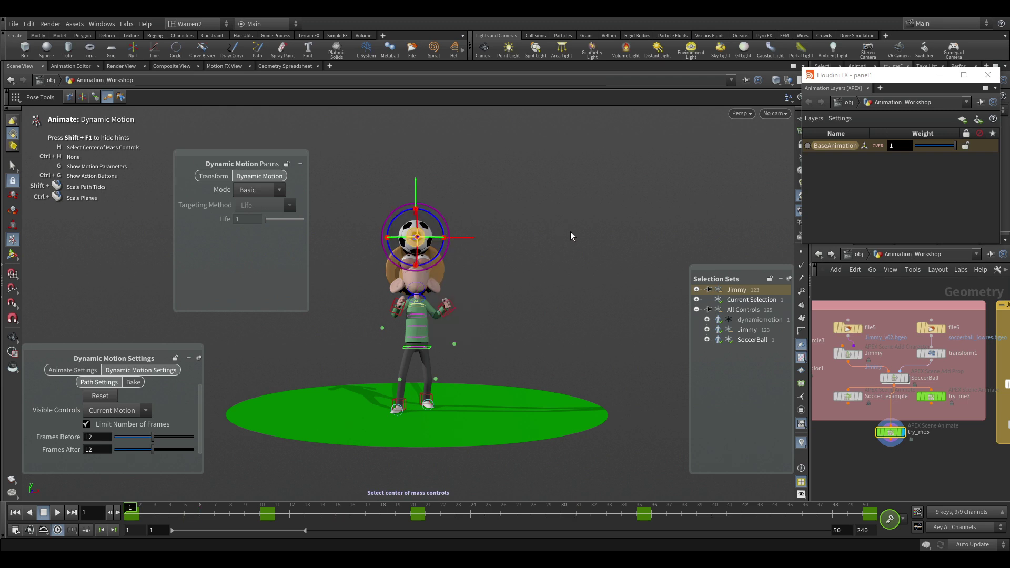
{"action": "key", "text": "h"}
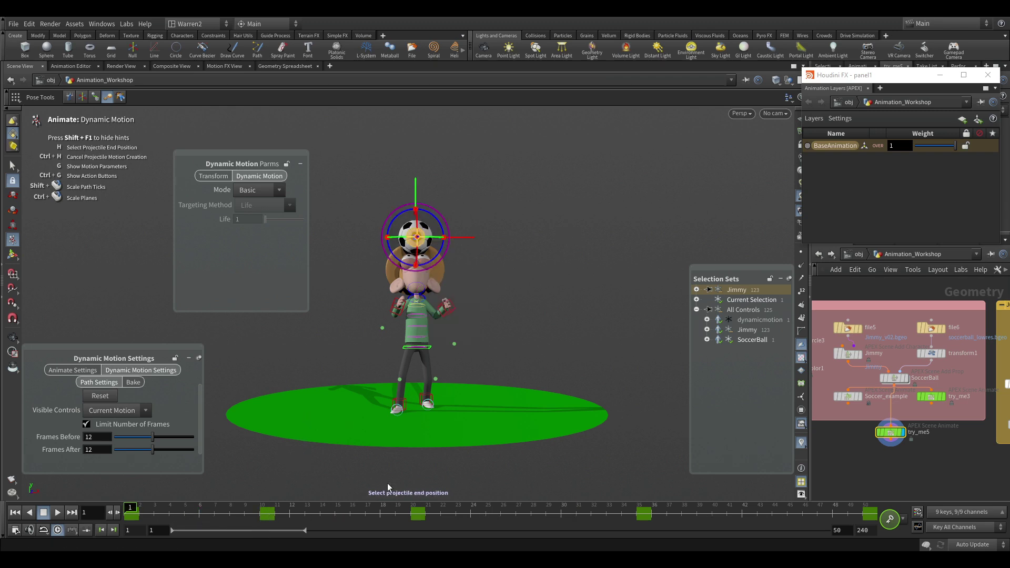
{"action": "left_click_drag", "start_coordinate": [306, 517], "coordinate": [411, 513]}
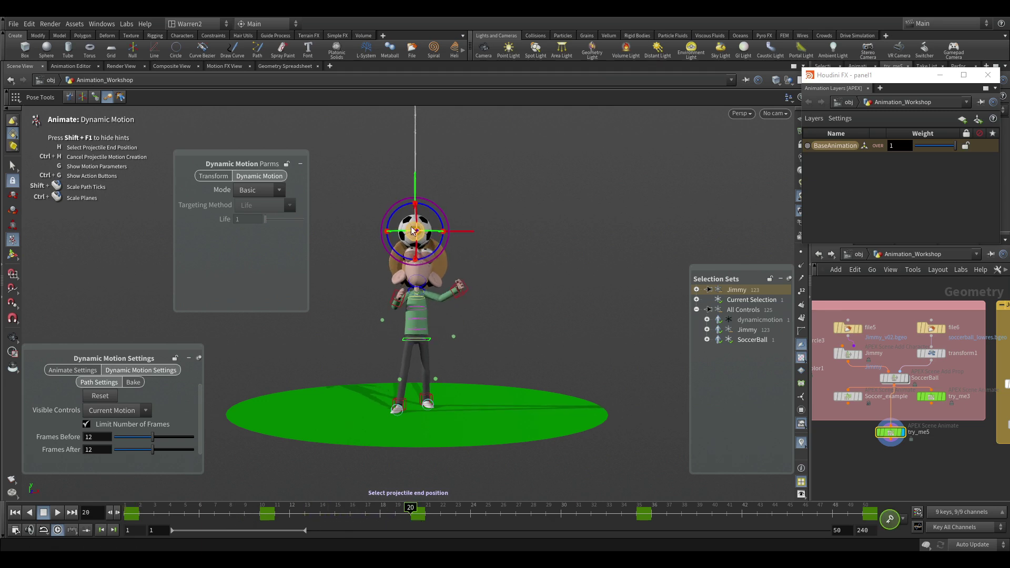
Step: Reset the unfinished dynamic motion and select the soccer ball's control at frame 20
{"action": "left_click", "coordinate": [498, 232]}
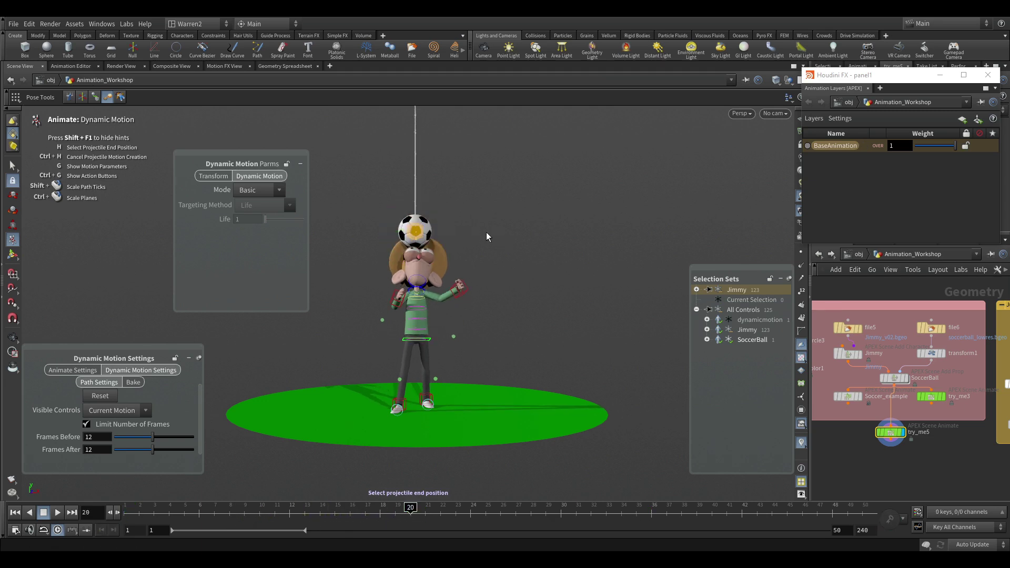
{"action": "left_click", "coordinate": [100, 396]}
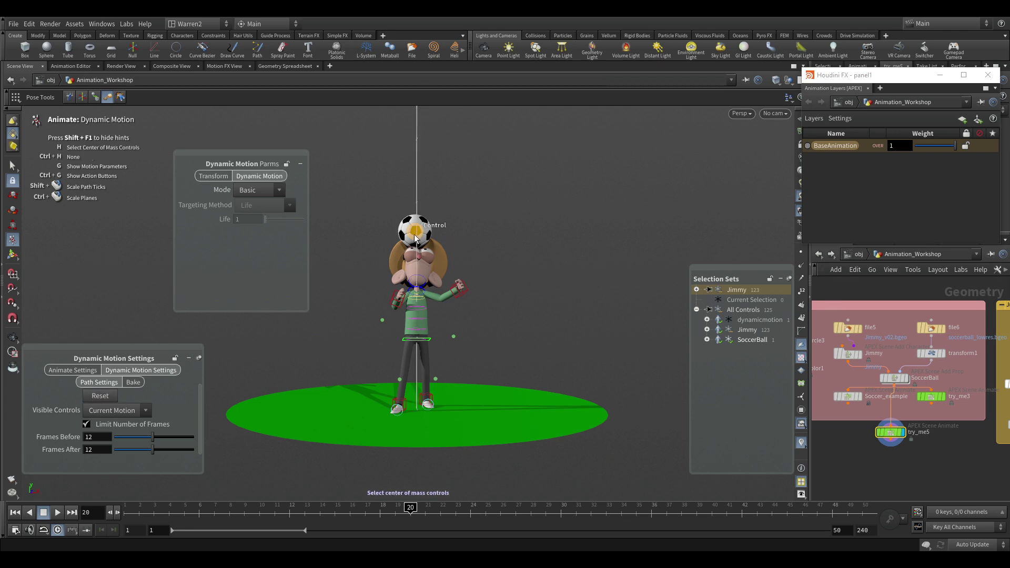
{"action": "left_click", "coordinate": [416, 231]}
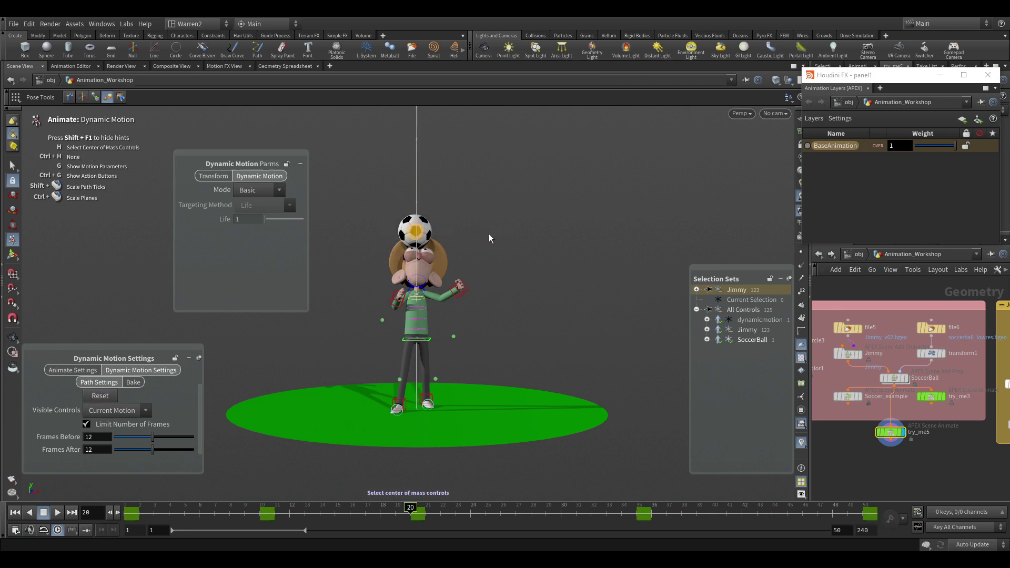
Step: Move the soccer ball off Jimmy's head down onto his raised left hand at frame 20, aligning it in front and side views
{"action": "left_click_drag", "start_coordinate": [461, 235], "coordinate": [507, 236]}
{"action": "left_click_drag", "start_coordinate": [464, 178], "coordinate": [458, 215]}
{"action": "left_click_drag", "start_coordinate": [522, 334], "coordinate": [337, 330], "text": "alt"}
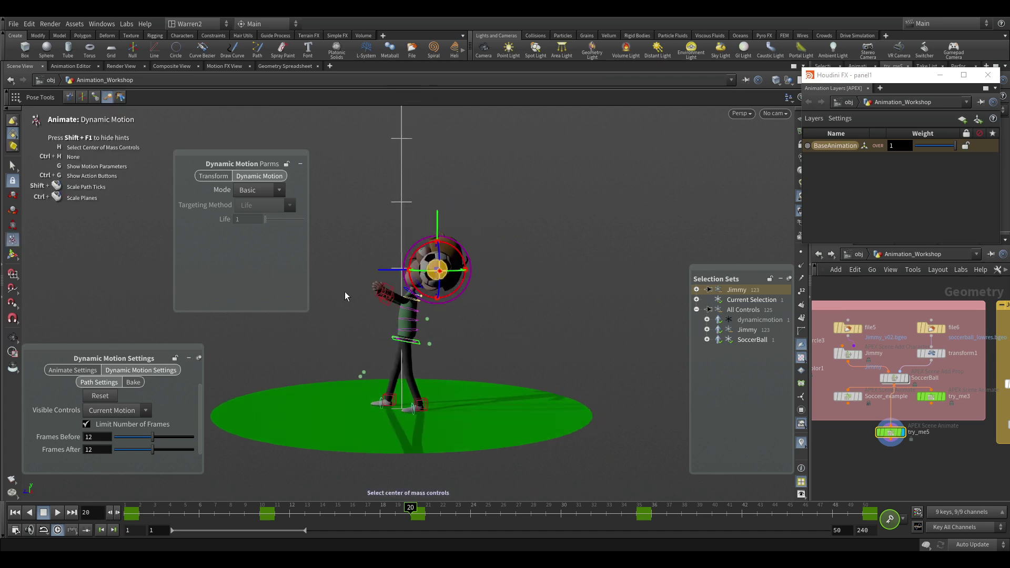
{"action": "left_click_drag", "start_coordinate": [390, 270], "coordinate": [331, 271]}
{"action": "left_click_drag", "start_coordinate": [378, 317], "coordinate": [464, 368], "text": "alt"}
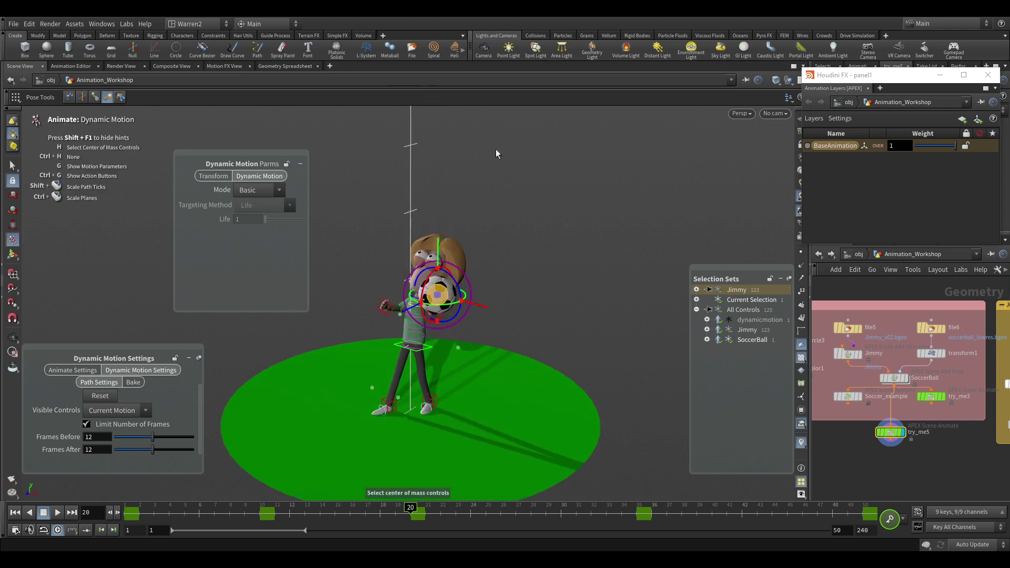
{"action": "left_click_drag", "start_coordinate": [526, 273], "coordinate": [452, 232], "text": "alt"}
{"action": "left_click_drag", "start_coordinate": [440, 337], "coordinate": [601, 330], "text": "alt"}
{"action": "key", "text": "Return"}
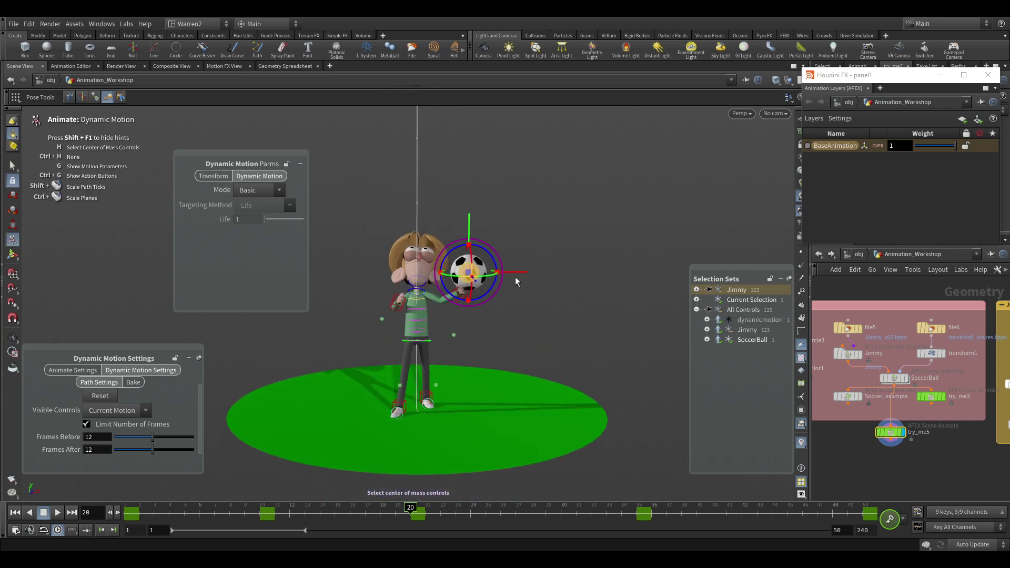
{"action": "left_click_drag", "start_coordinate": [523, 278], "coordinate": [520, 277]}
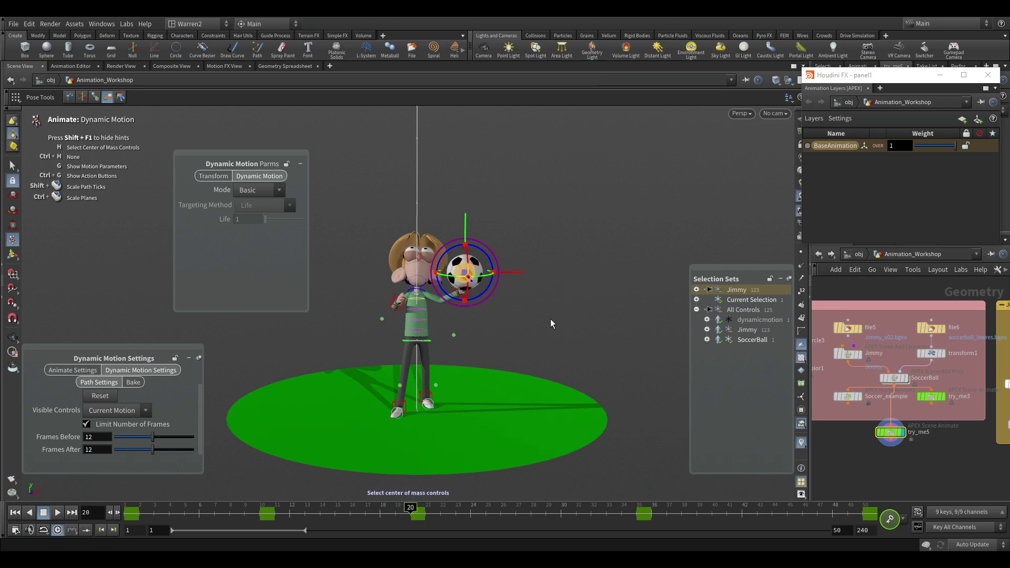
Step: Start dynamic motion for the soccer ball at frame 1 and create a projectile path ending at frame 10
{"action": "left_click", "coordinate": [154, 508]}
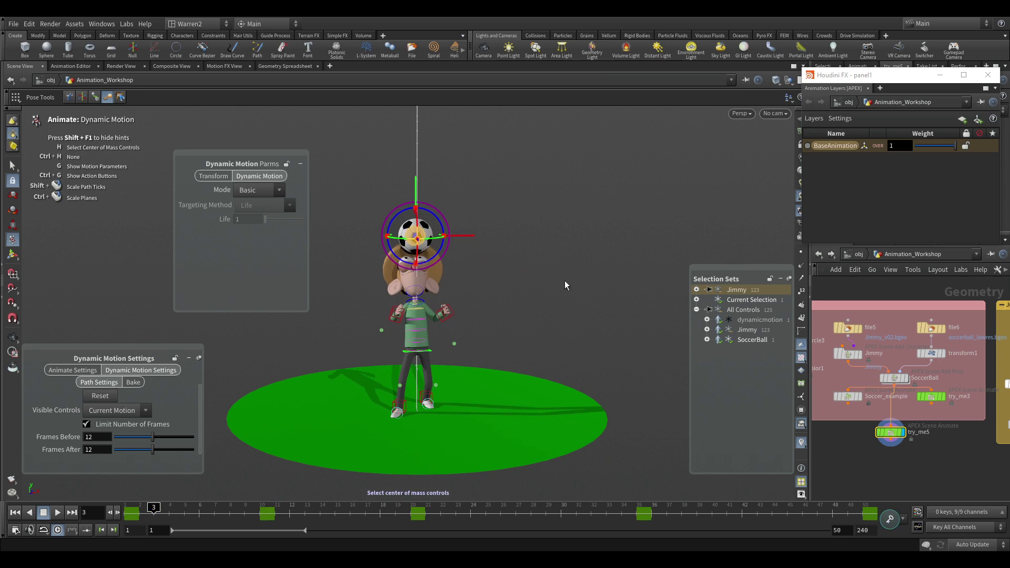
{"action": "left_click_drag", "start_coordinate": [158, 513], "coordinate": [130, 526]}
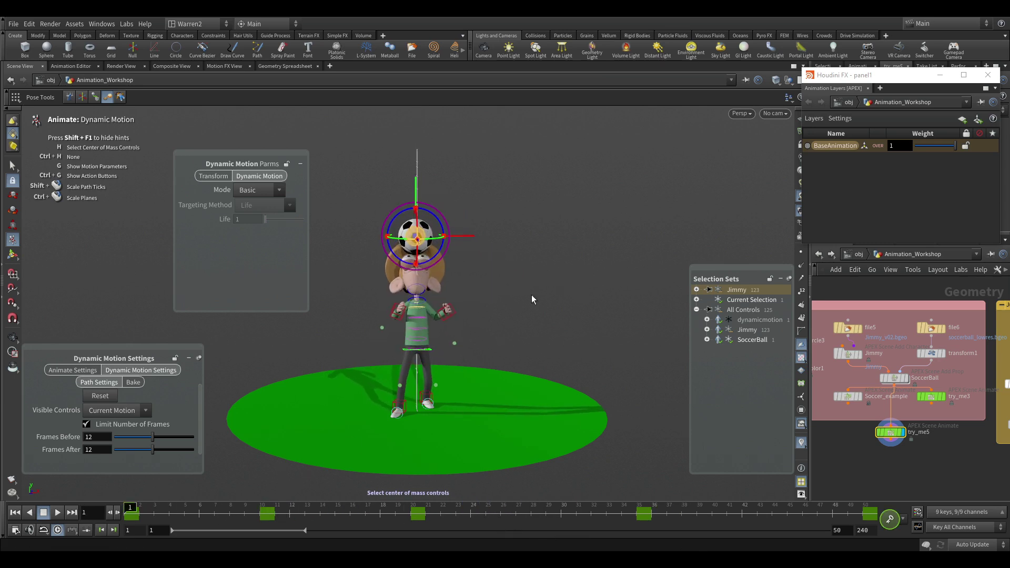
{"action": "key", "text": "h"}
{"action": "key", "text": "h"}
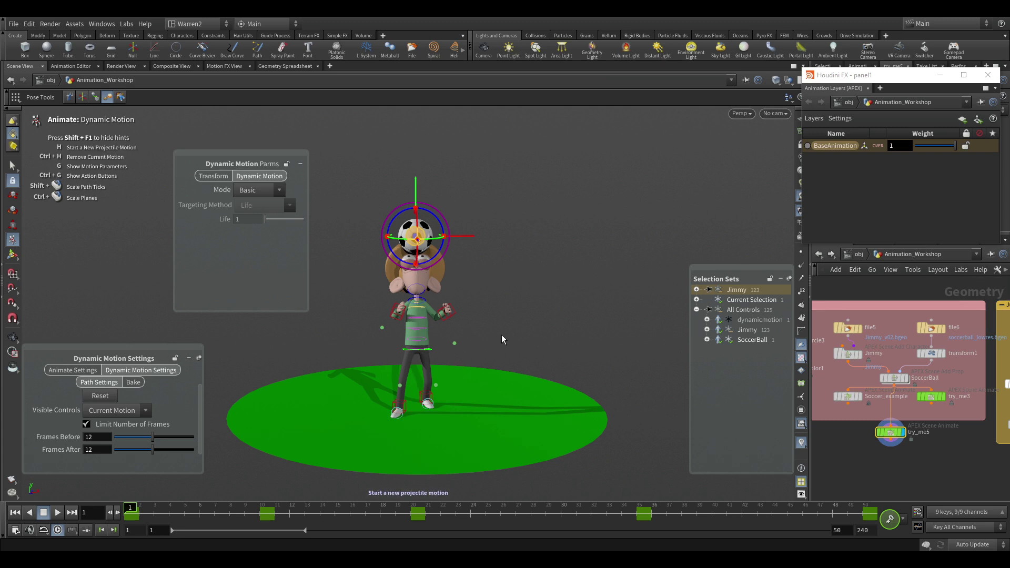
{"action": "left_click", "coordinate": [264, 514]}
{"action": "key", "text": "h"}
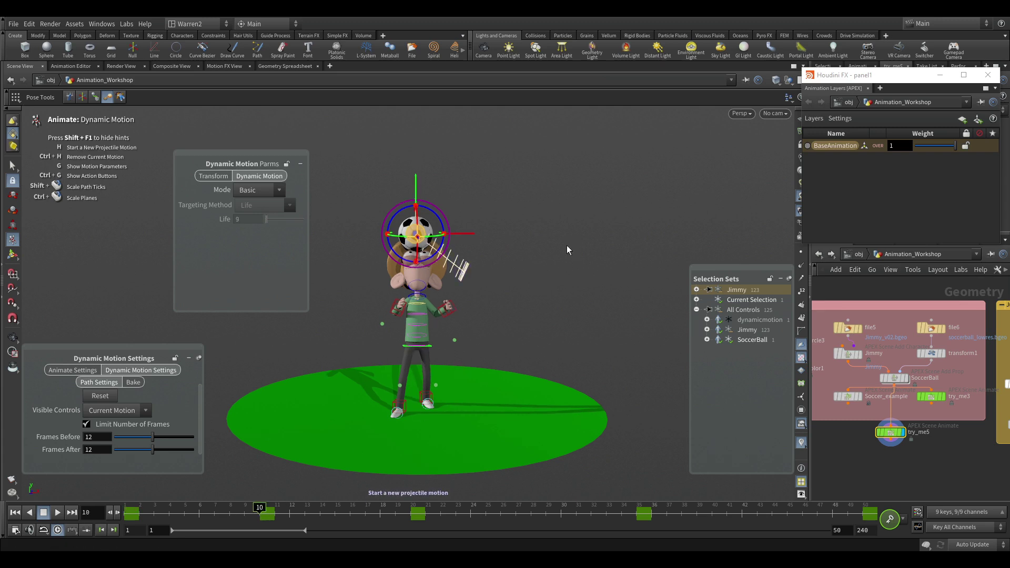
Step: Chain further ball projectile motions from frame 10 to 20, 20 to 35, and 35 to 50
{"action": "key", "text": "h"}
{"action": "left_click", "coordinate": [412, 513]}
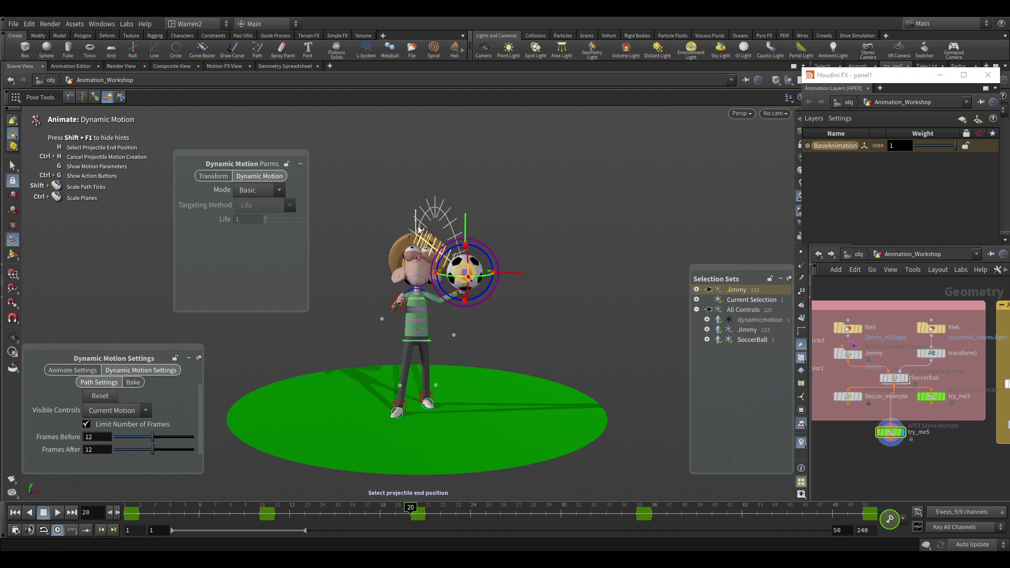
{"action": "key", "text": "h"}
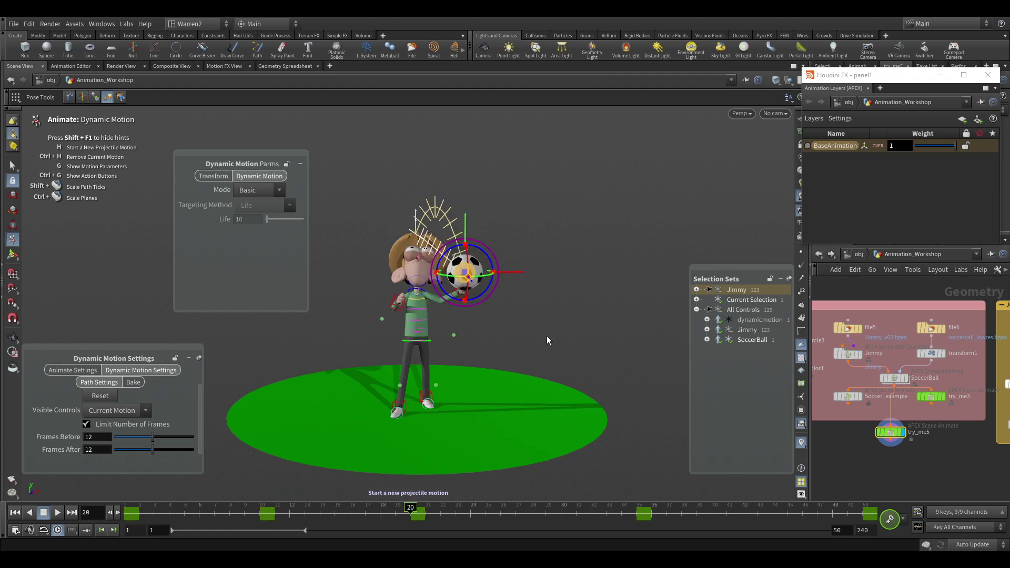
{"action": "left_click", "coordinate": [636, 514]}
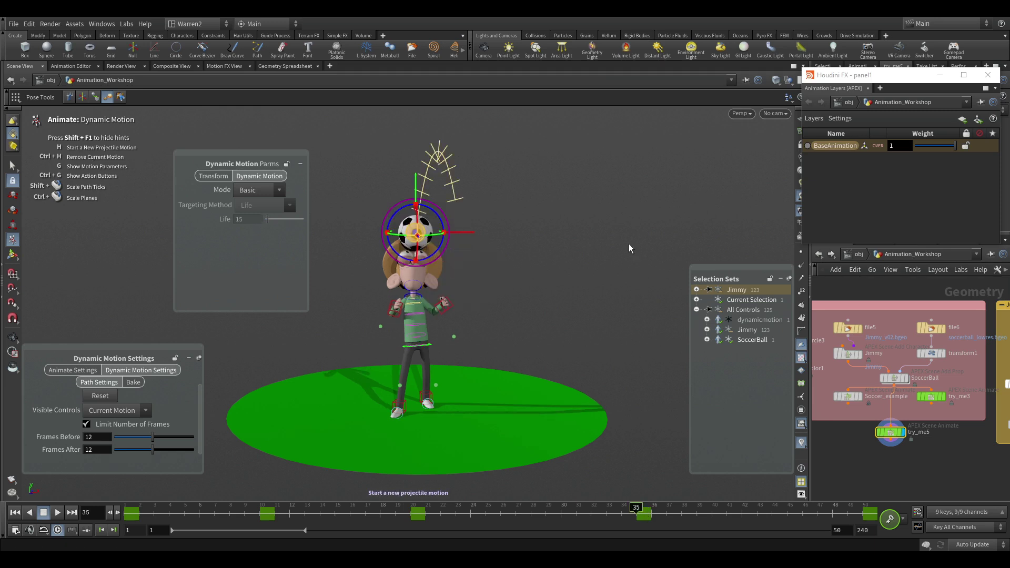
{"action": "left_click", "coordinate": [866, 514]}
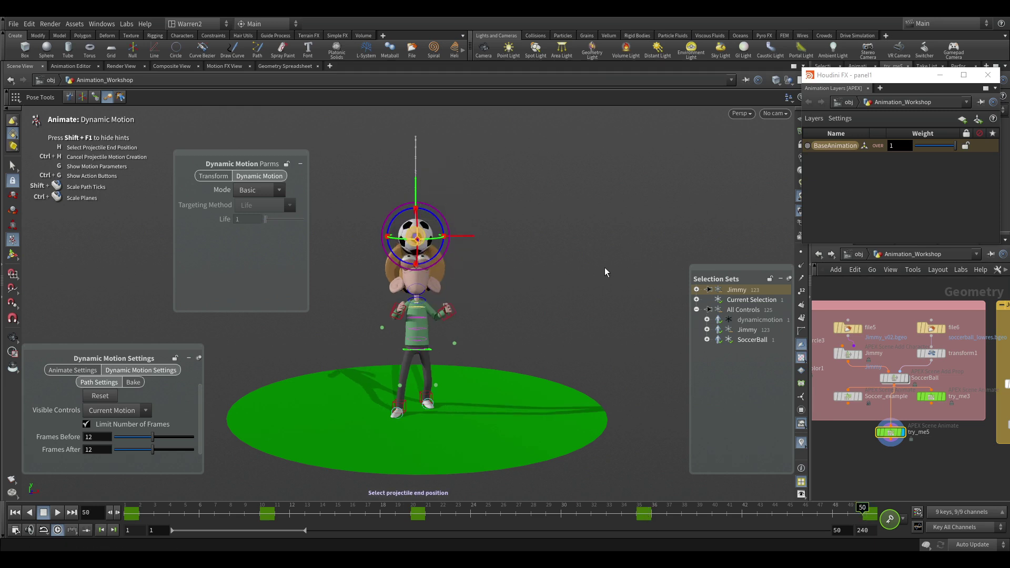
Step: Play the ball's chained bounces, review them from the side and front, and scrub back to frame 1
{"action": "key", "text": "Up"}
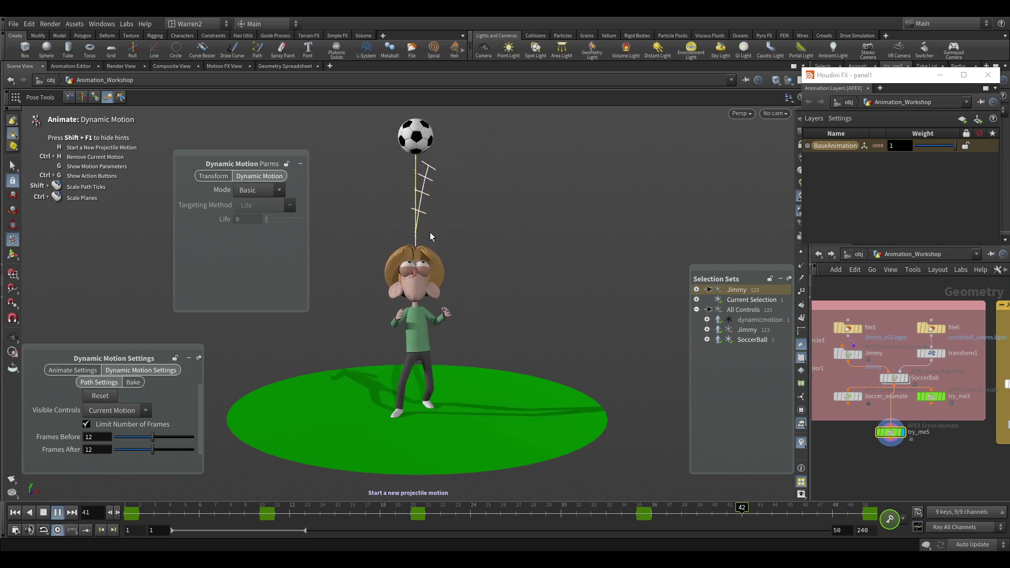
{"action": "left_click_drag", "start_coordinate": [569, 337], "coordinate": [479, 327], "text": "alt"}
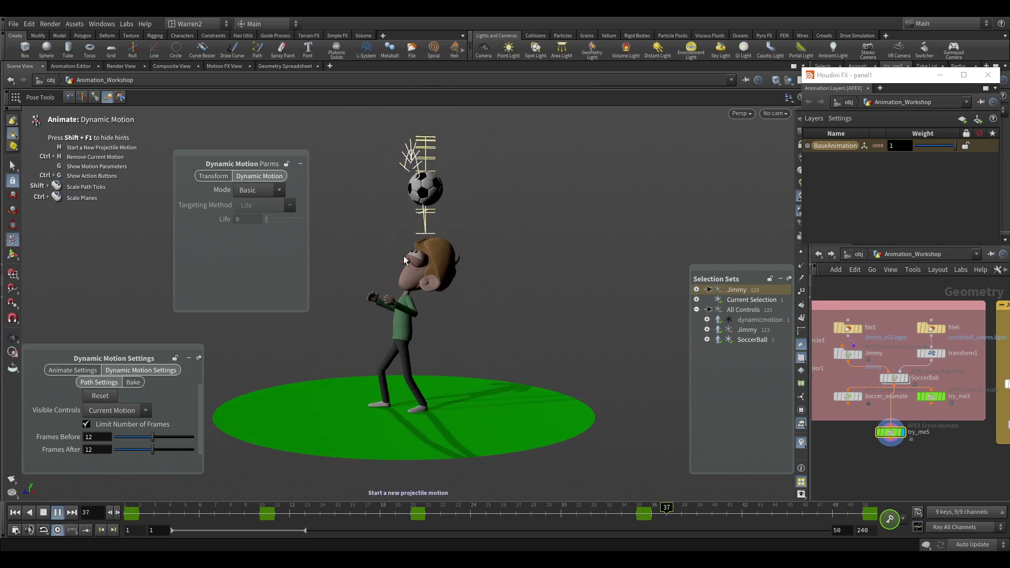
{"action": "key", "text": "space"}
{"action": "left_click_drag", "start_coordinate": [360, 349], "coordinate": [506, 358]}
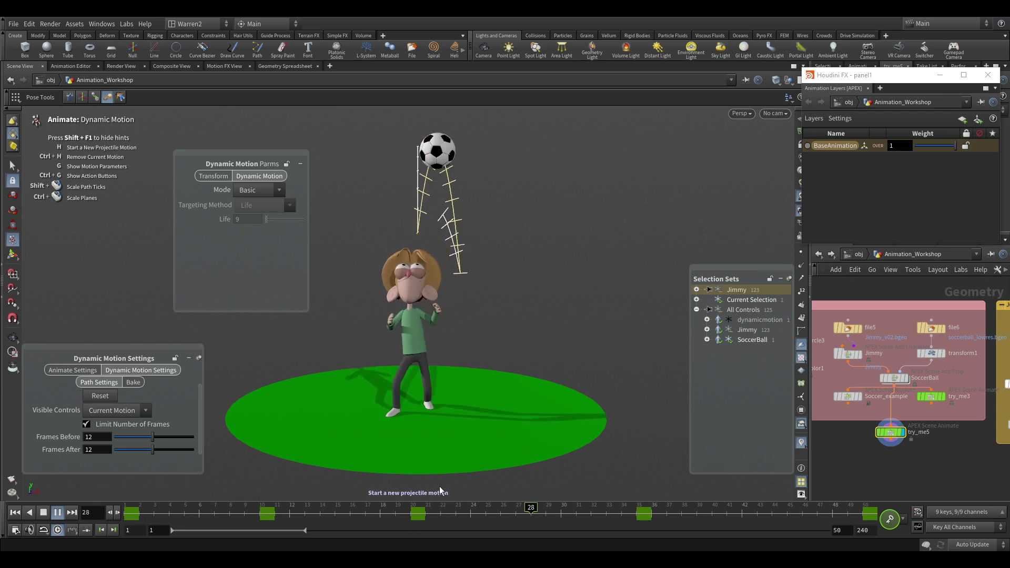
{"action": "left_click_drag", "start_coordinate": [490, 513], "coordinate": [547, 513]}
{"action": "left_click_drag", "start_coordinate": [456, 518], "coordinate": [124, 513]}
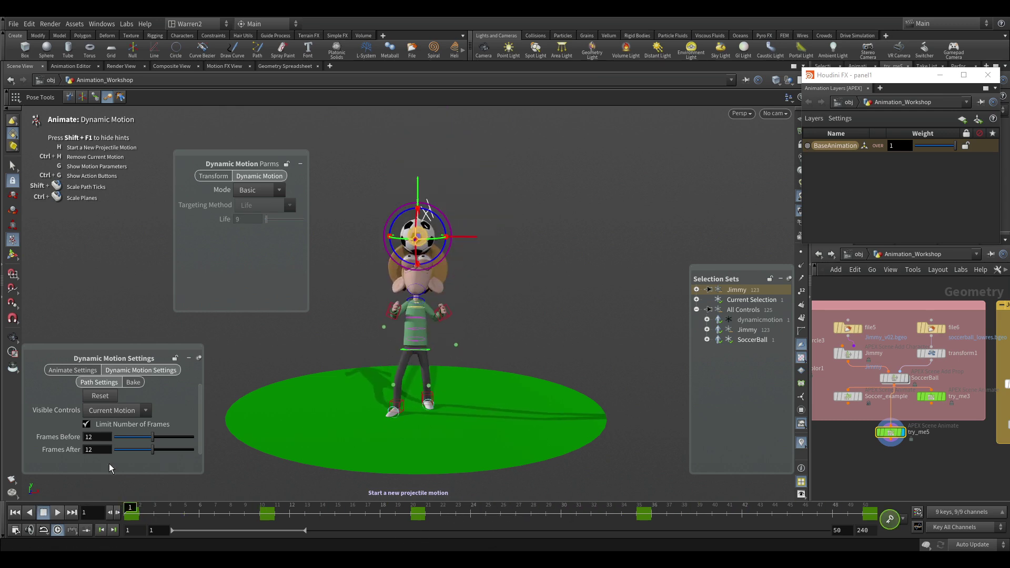
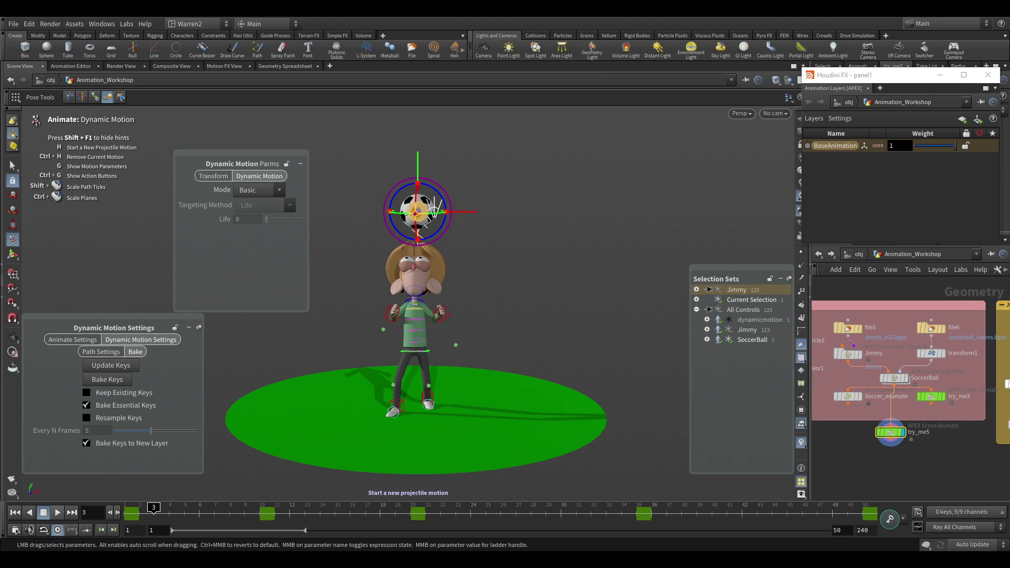
Step: Bring up the Animation Editor at frame 22 and examine the soccer ball's framed ty curve beside the character
{"action": "left_click_drag", "start_coordinate": [1009, 291], "coordinate": [814, 55]}
{"action": "left_click_drag", "start_coordinate": [293, 513], "coordinate": [440, 503]}
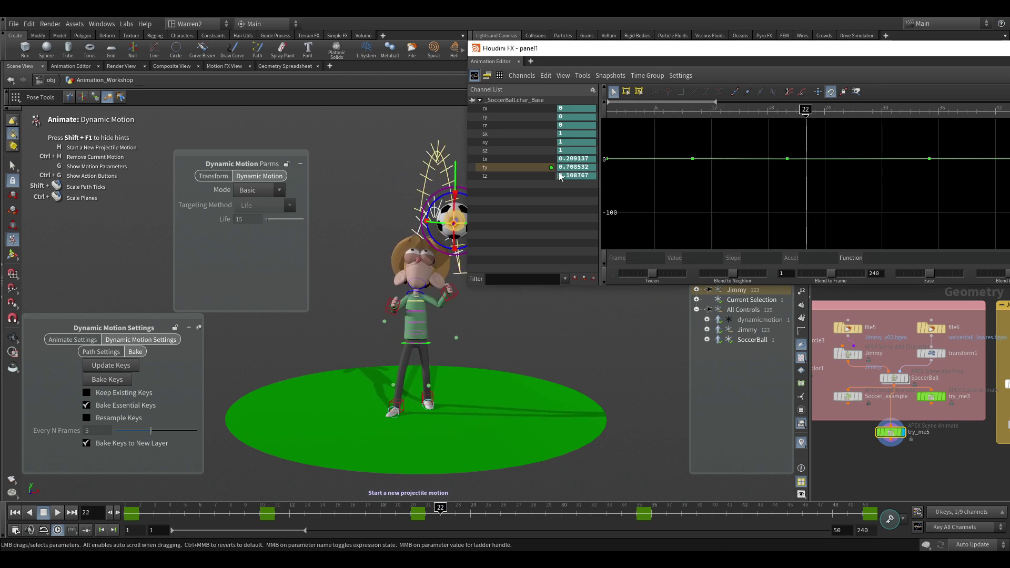
{"action": "key", "text": "h"}
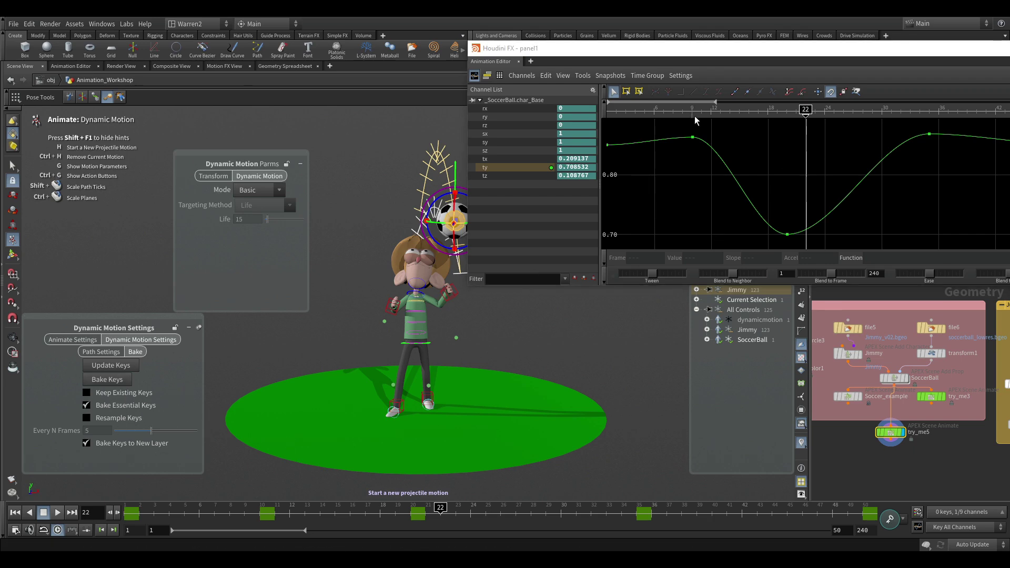
{"action": "left_click_drag", "start_coordinate": [730, 47], "coordinate": [789, 223]}
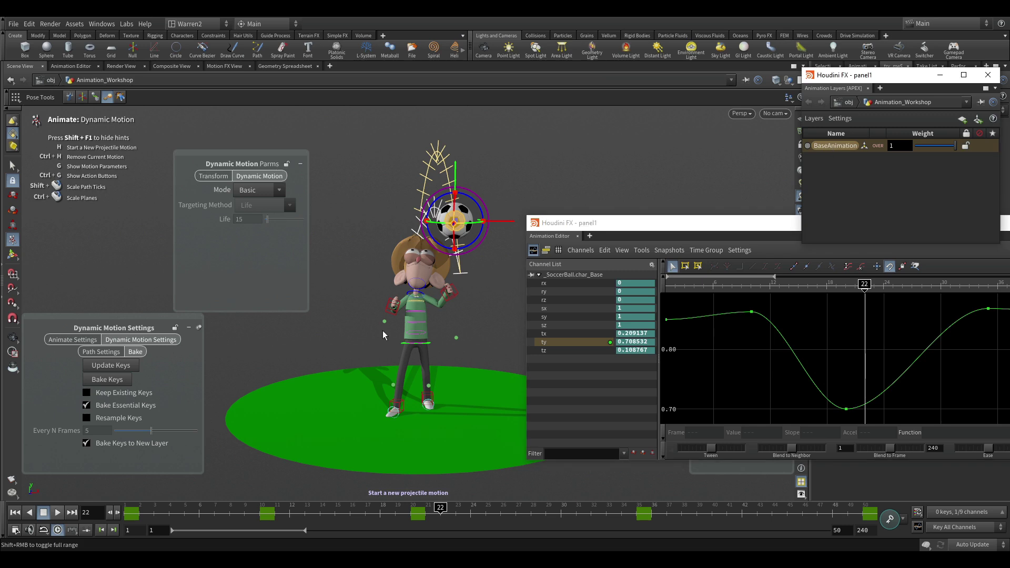
Step: Bake the ball's dynamic motion into essential keys on a new animation layer and check the ty curve
{"action": "left_click", "coordinate": [119, 384]}
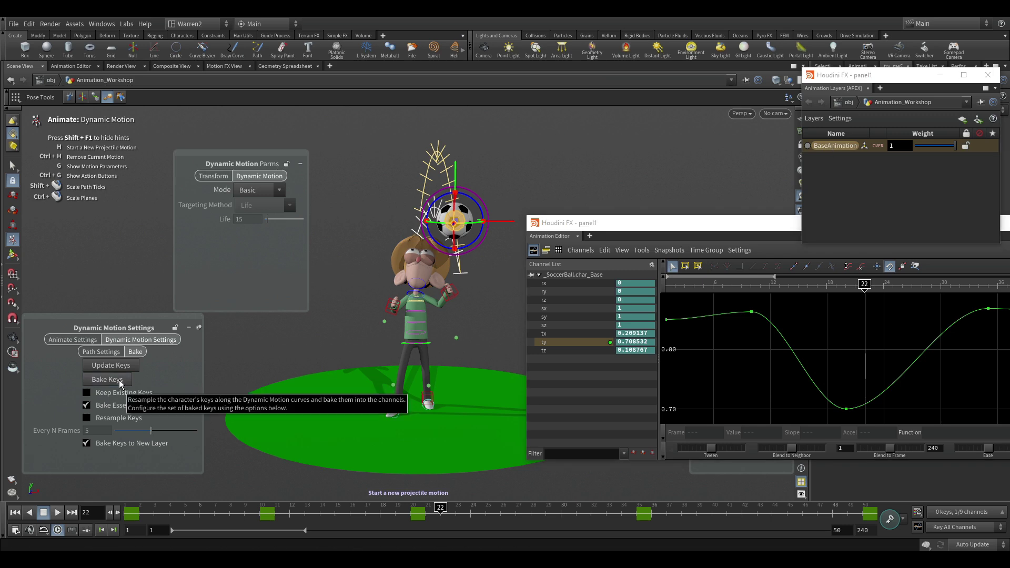
{"action": "left_click", "coordinate": [590, 342]}
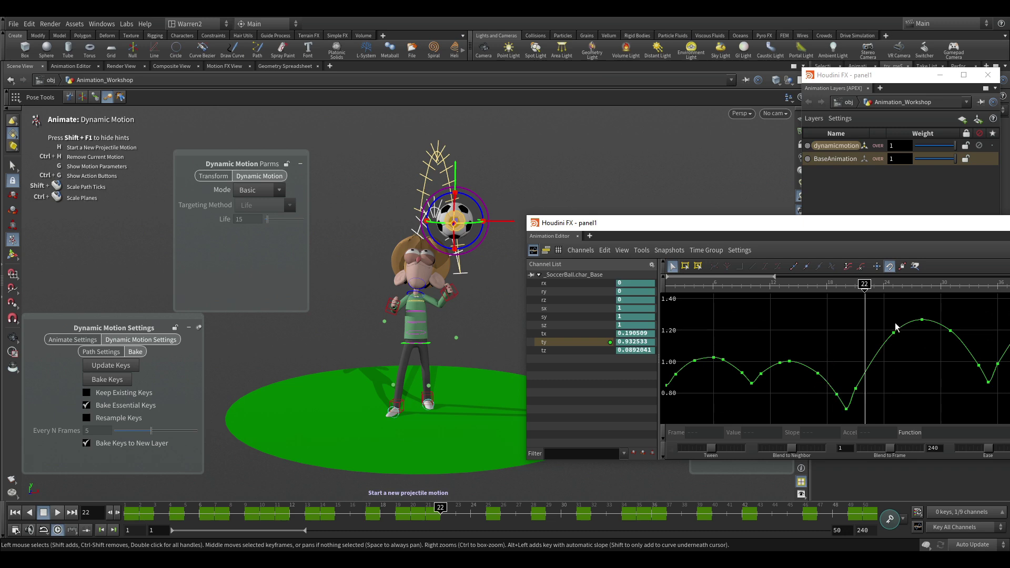
{"action": "left_click", "coordinate": [834, 150]}
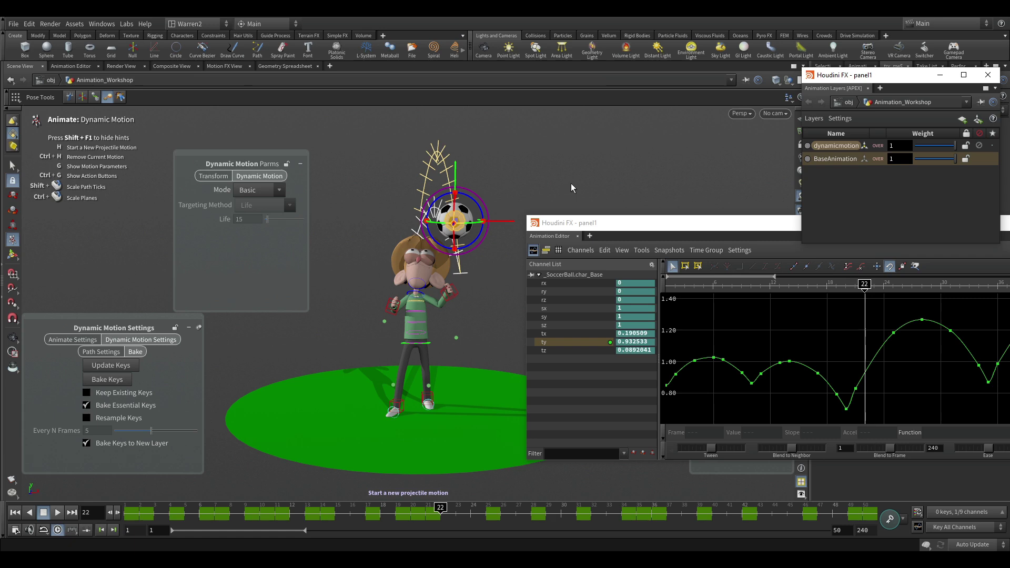
Step: Switch from Dynamic Motion back to the Animate tool and move the Animation Editor out of the way
{"action": "key", "text": "c"}
{"action": "left_click", "coordinate": [572, 146]}
{"action": "left_click_drag", "start_coordinate": [641, 222], "coordinate": [1009, 294]}
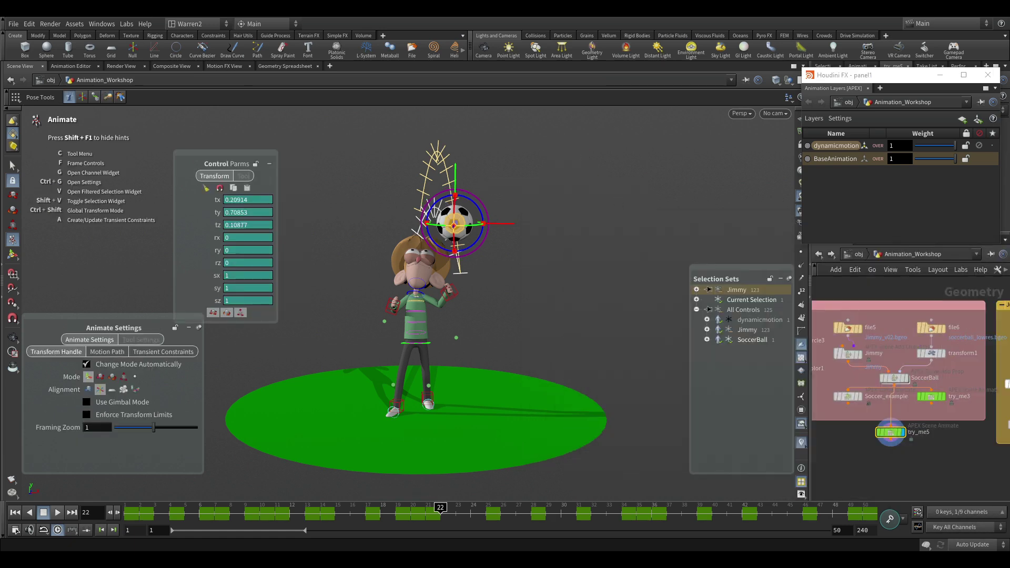
Step: Clear the control selection, play the baked animation from the start, and stop at frame 26
{"action": "left_click", "coordinate": [718, 321]}
{"action": "left_click_drag", "start_coordinate": [337, 511], "coordinate": [113, 514]}
{"action": "left_click", "coordinate": [567, 308]}
{"action": "left_click", "coordinate": [56, 513]}
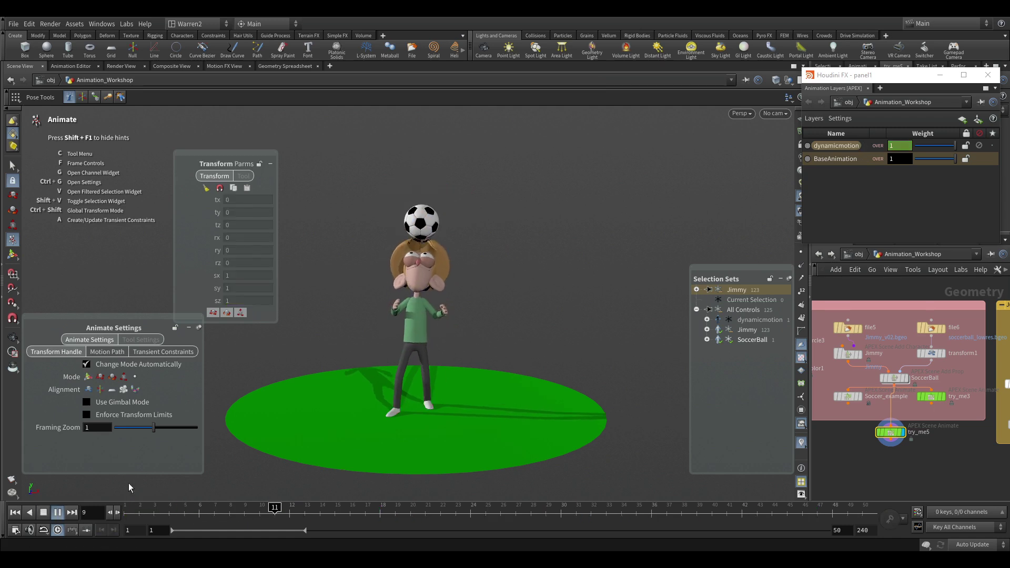
{"action": "left_click", "coordinate": [502, 513]}
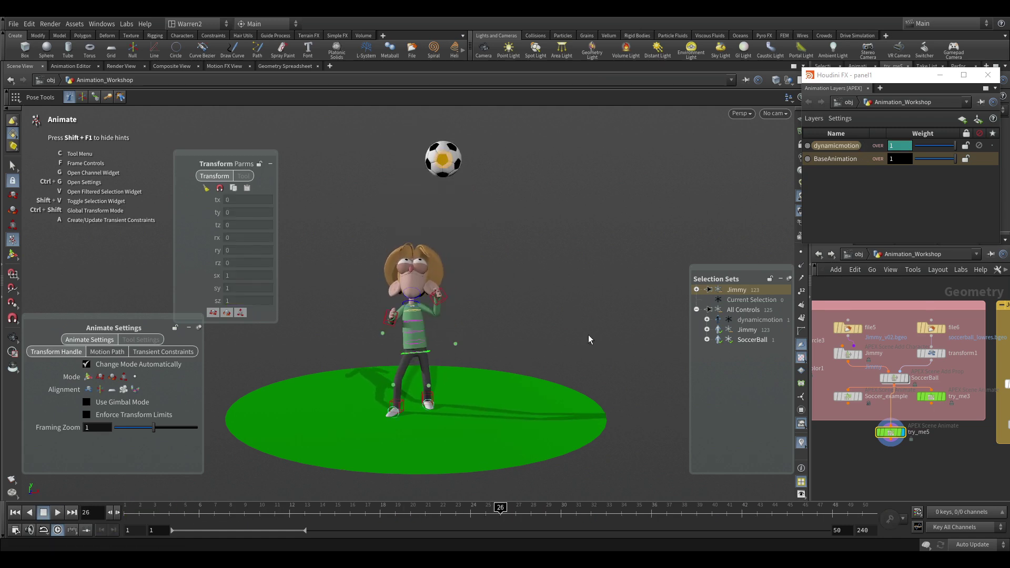
Step: At frame 25, raise the soccer ball to a ty of about 1.36 and play the result
{"action": "left_click", "coordinate": [450, 167]}
{"action": "left_click_drag", "start_coordinate": [471, 516], "coordinate": [501, 519]}
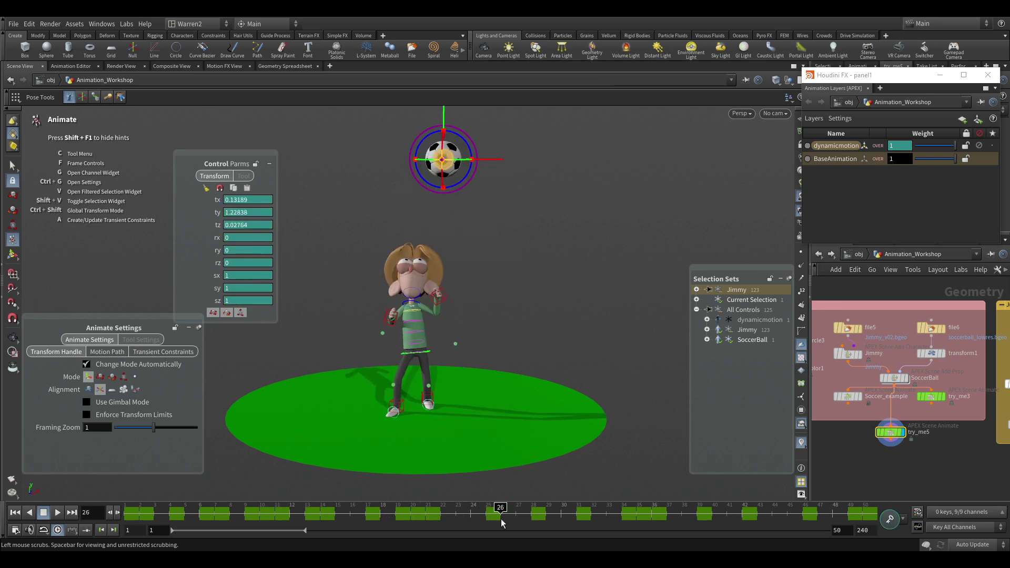
{"action": "key", "text": "Left"}
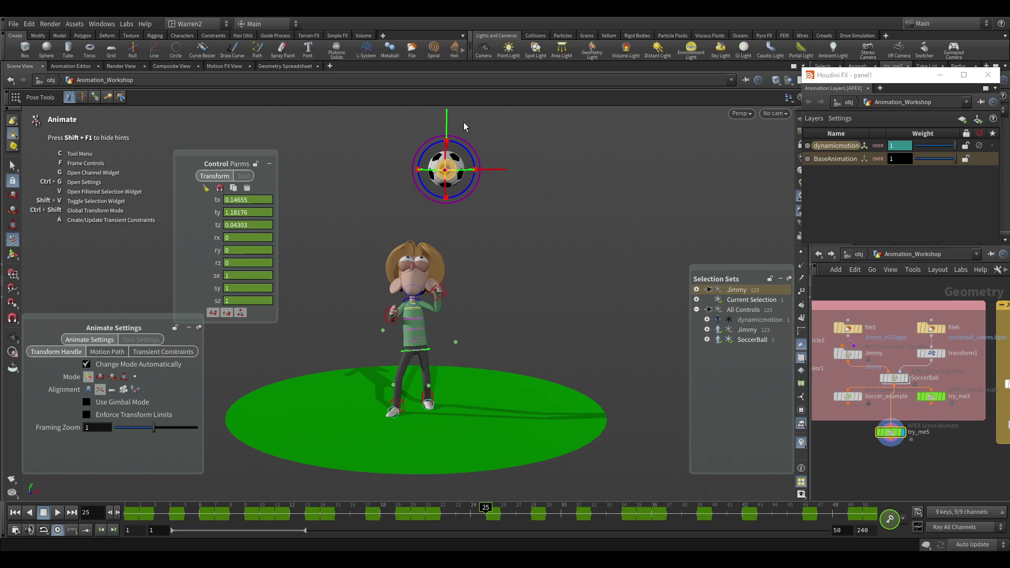
{"action": "left_click_drag", "start_coordinate": [448, 125], "coordinate": [448, 86]}
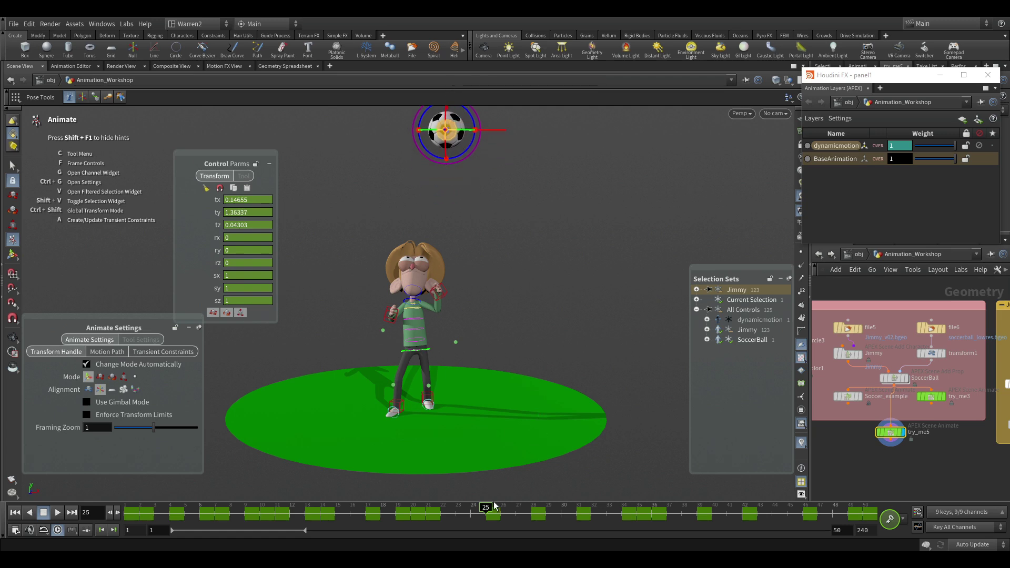
{"action": "left_click", "coordinate": [60, 515]}
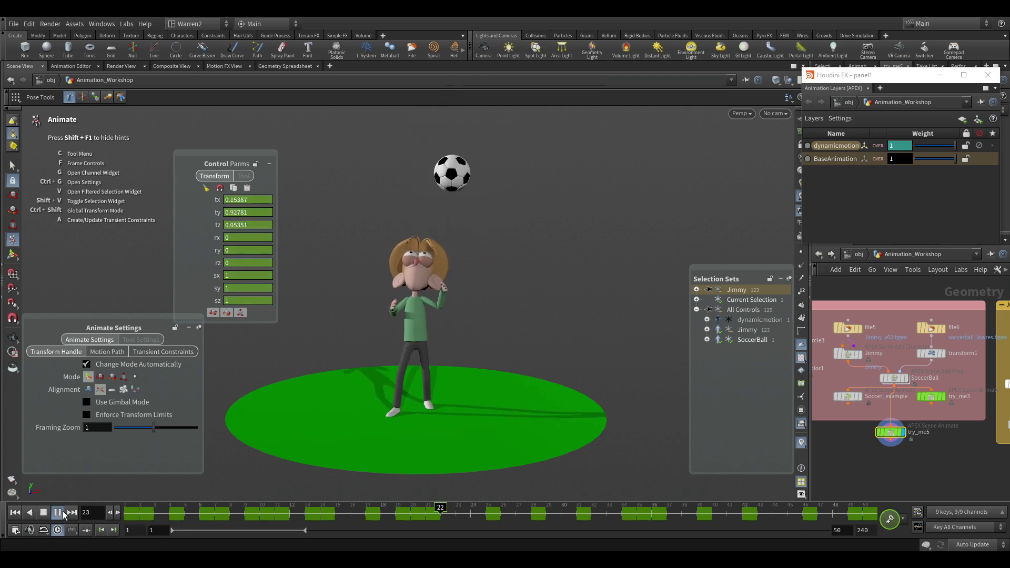
Step: In the Animation Editor, raise the ball's ty keys to about 1.43 at frame 28 and 1.24 at frame 31
{"action": "left_click", "coordinate": [537, 519]}
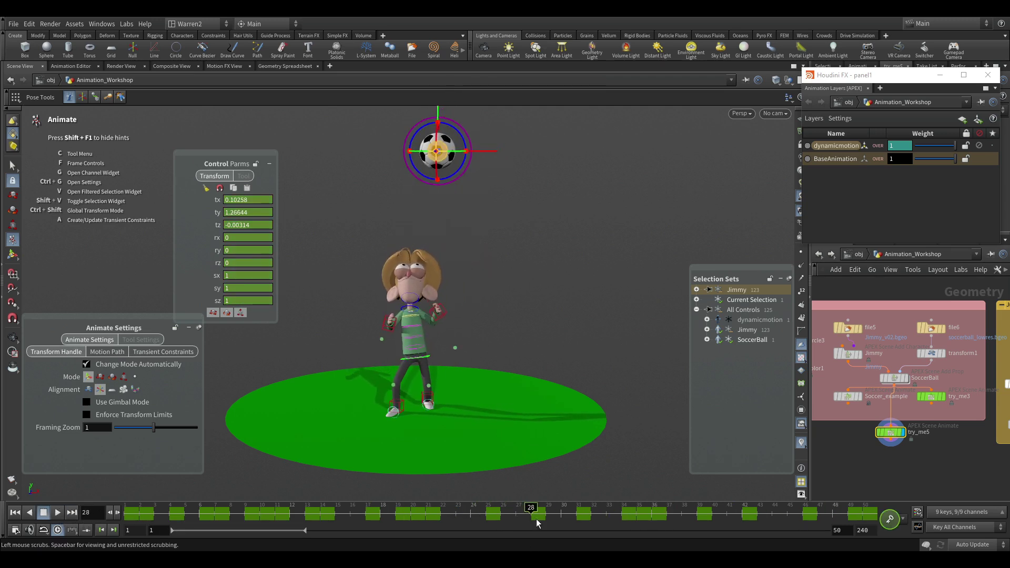
{"action": "left_click", "coordinate": [16, 531]}
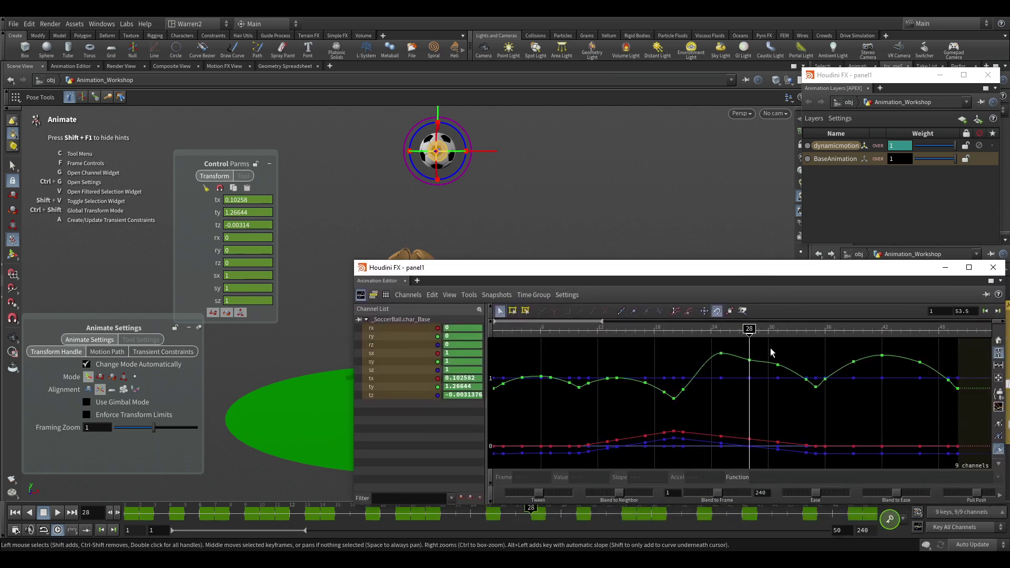
{"action": "left_click_drag", "start_coordinate": [745, 372], "coordinate": [744, 369]}
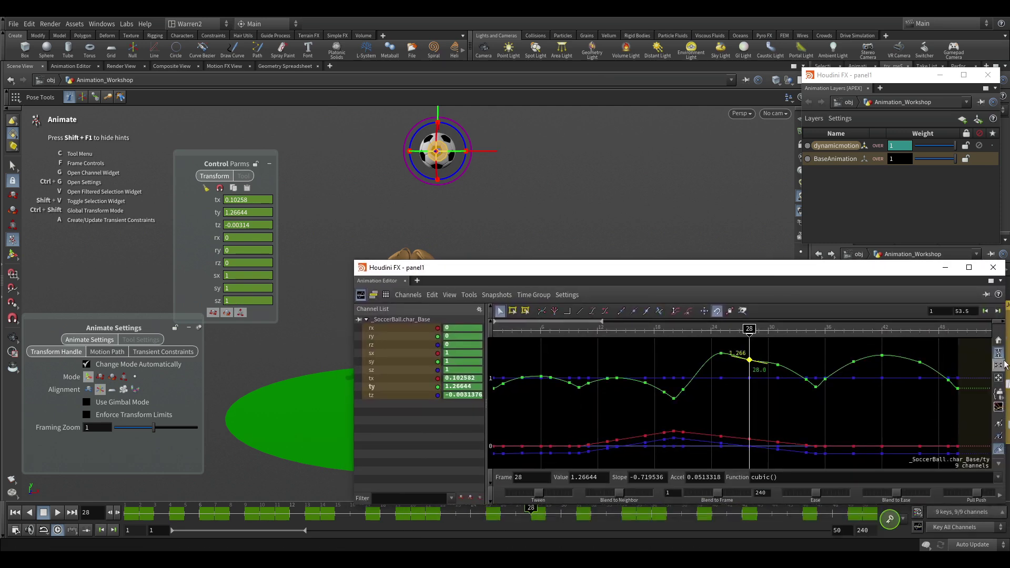
{"action": "left_click", "coordinate": [406, 387]}
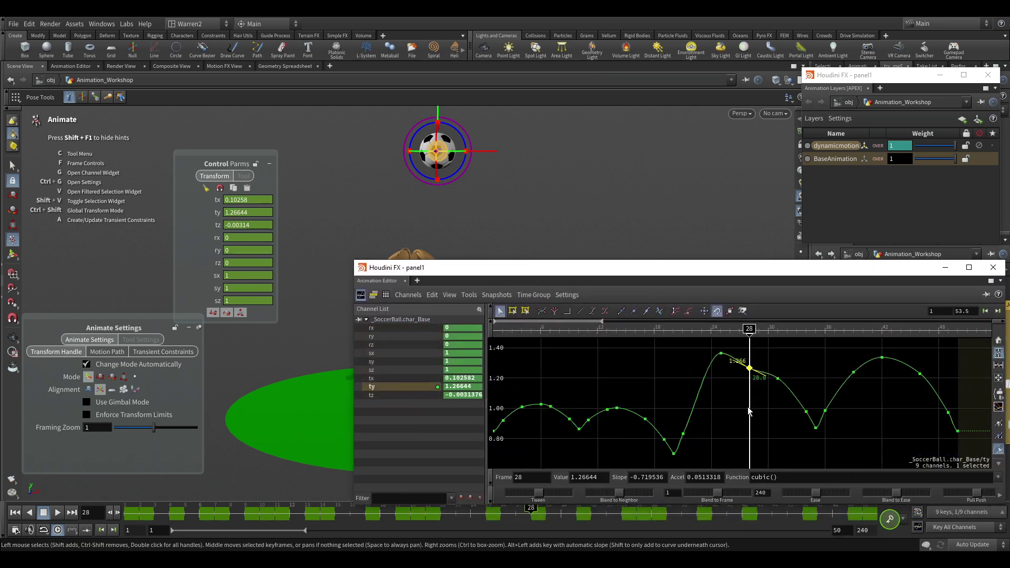
{"action": "middle_click_drag", "start_coordinate": [767, 408], "coordinate": [766, 396]}
{"action": "left_click_drag", "start_coordinate": [800, 366], "coordinate": [779, 401]}
{"action": "middle_click_drag", "start_coordinate": [781, 431], "coordinate": [780, 425]}
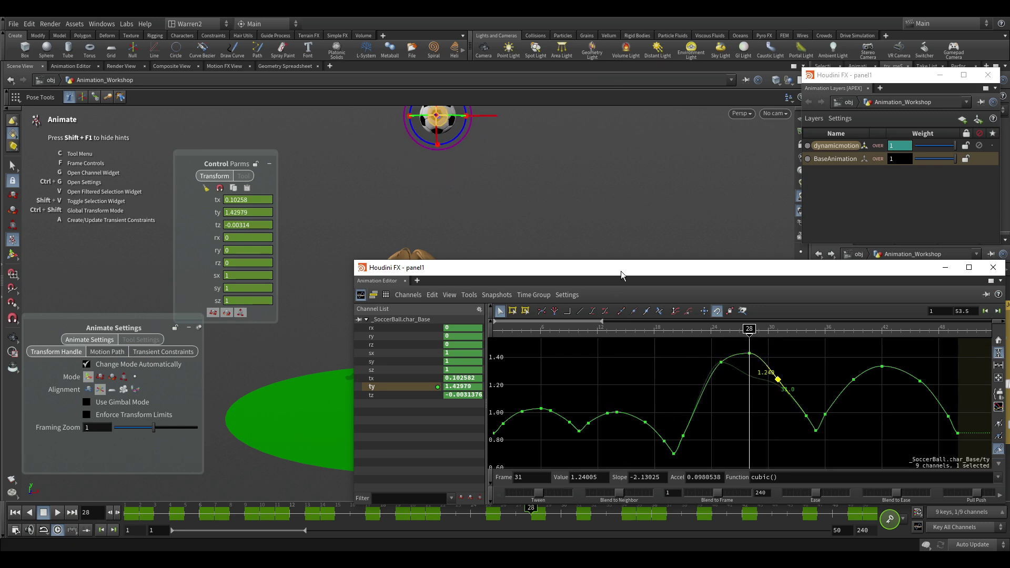
Step: Move the Animation Editor aside, play the adjusted bounce, and scrub through to frame 43
{"action": "left_click_drag", "start_coordinate": [621, 271], "coordinate": [1009, 284]}
{"action": "left_click", "coordinate": [57, 513]}
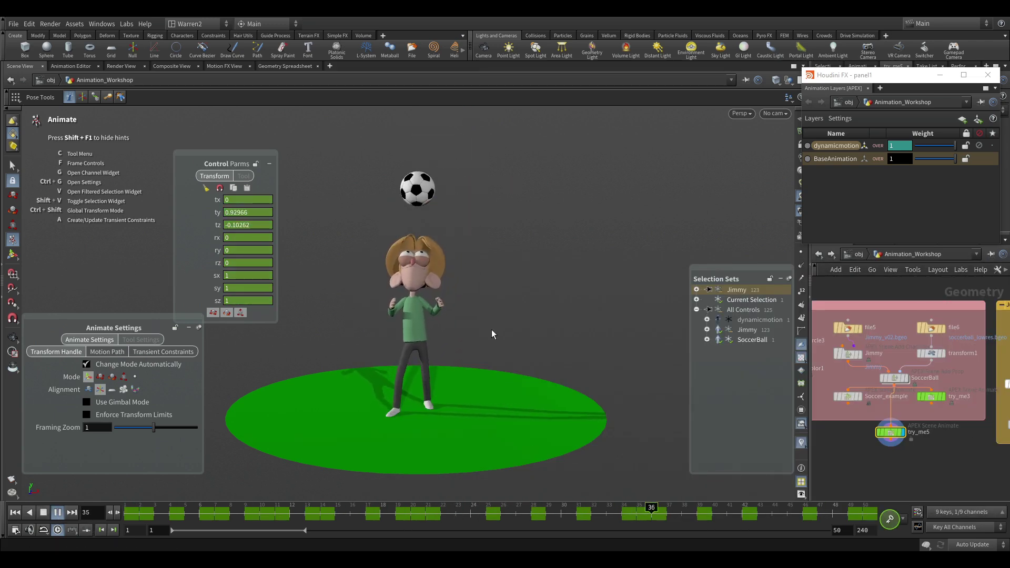
{"action": "left_click", "coordinate": [472, 514]}
{"action": "left_click_drag", "start_coordinate": [472, 515], "coordinate": [757, 517]}
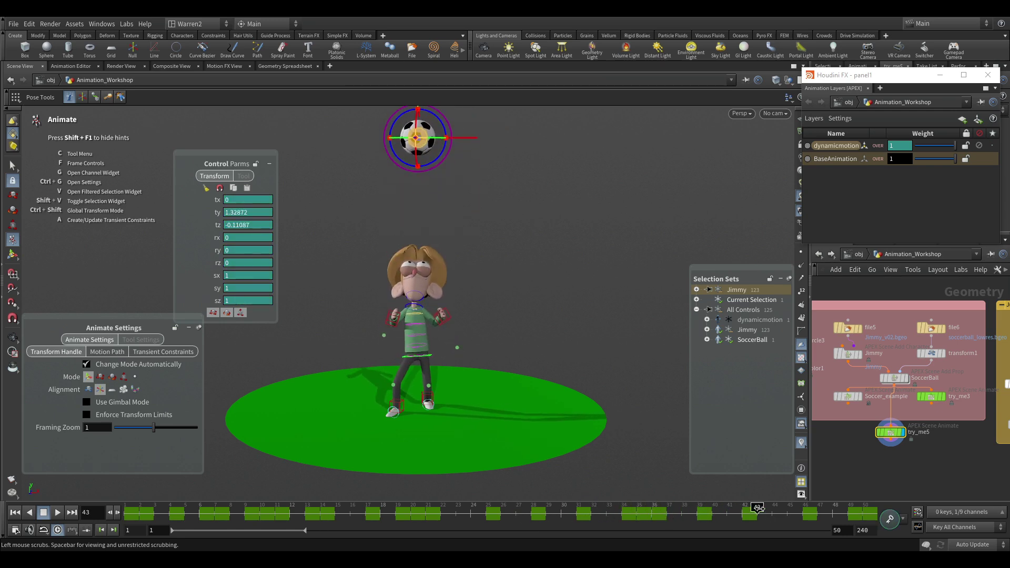